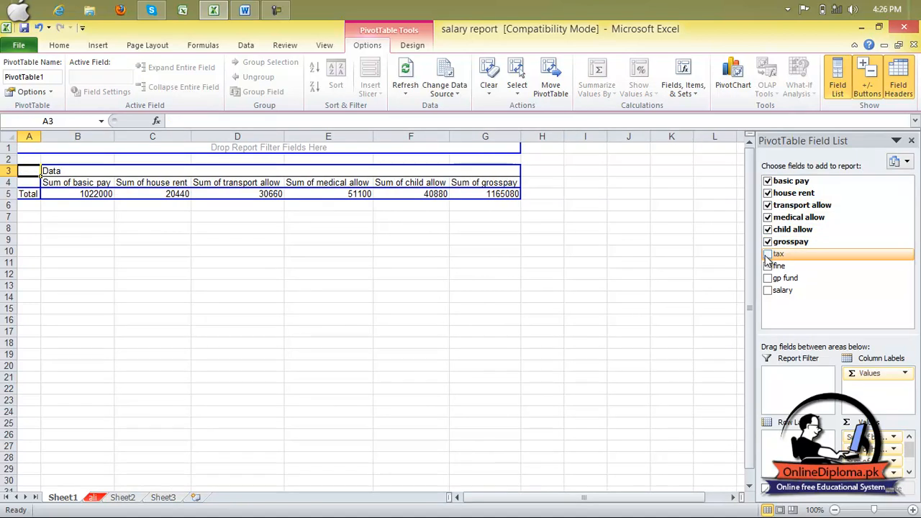
# Add the tax, fine, gp fund and salary fields to the PivotTable and close its field list.
pyautogui.click(767, 265)
pyautogui.click(767, 278)
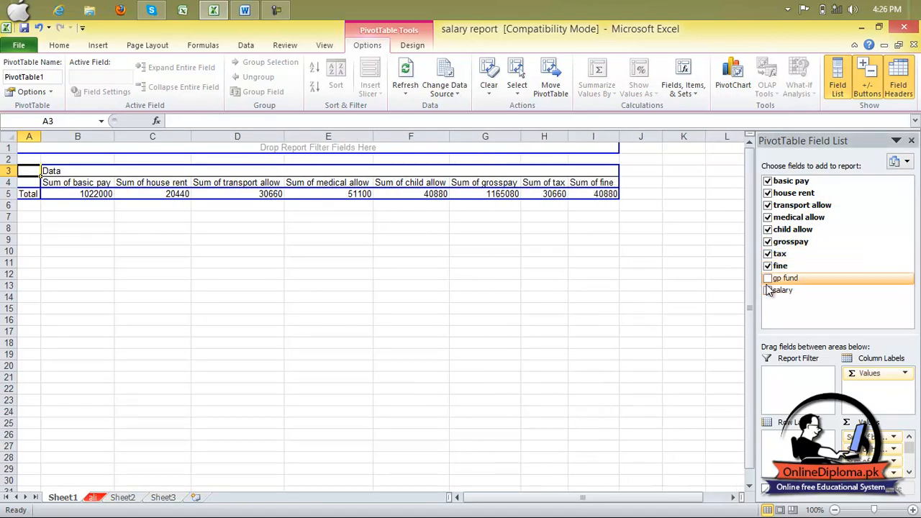
pyautogui.click(767, 289)
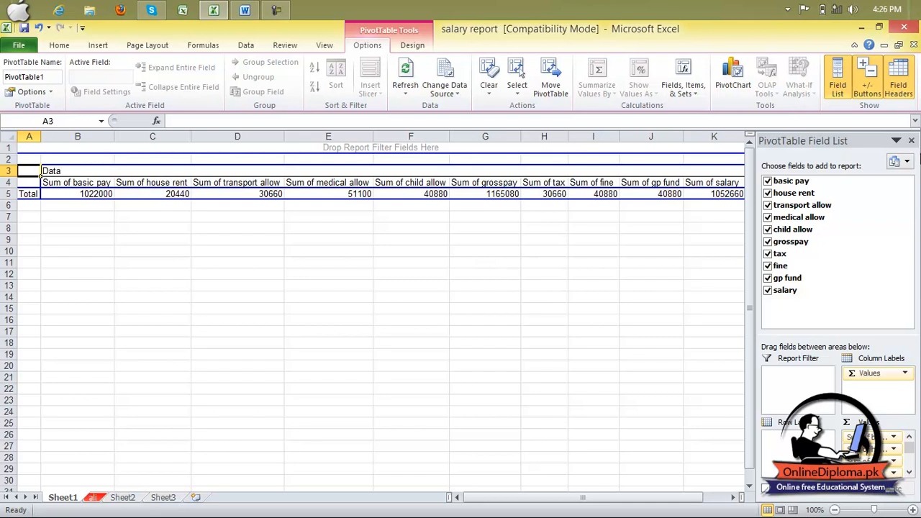
pyautogui.click(911, 141)
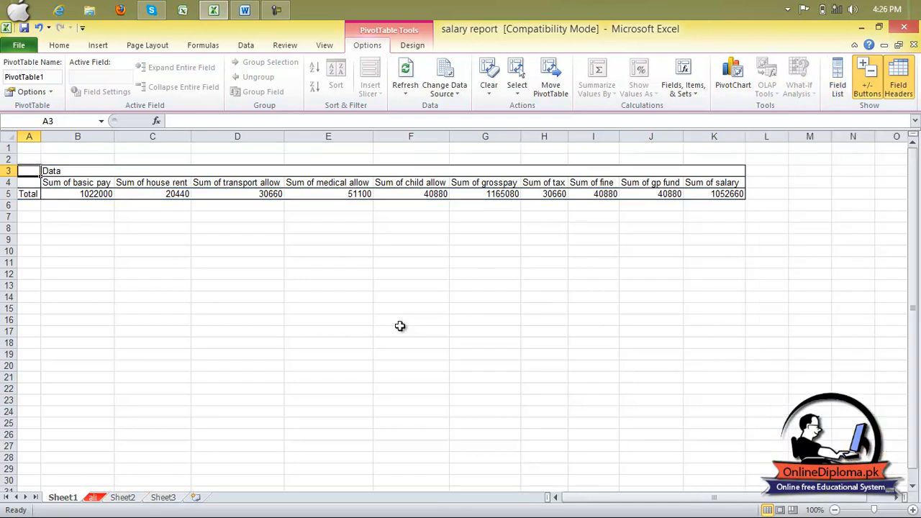
# Delete Sheet1 together with its PivotTable, confirming the permanent removal of its data.
pyautogui.click(43, 77)
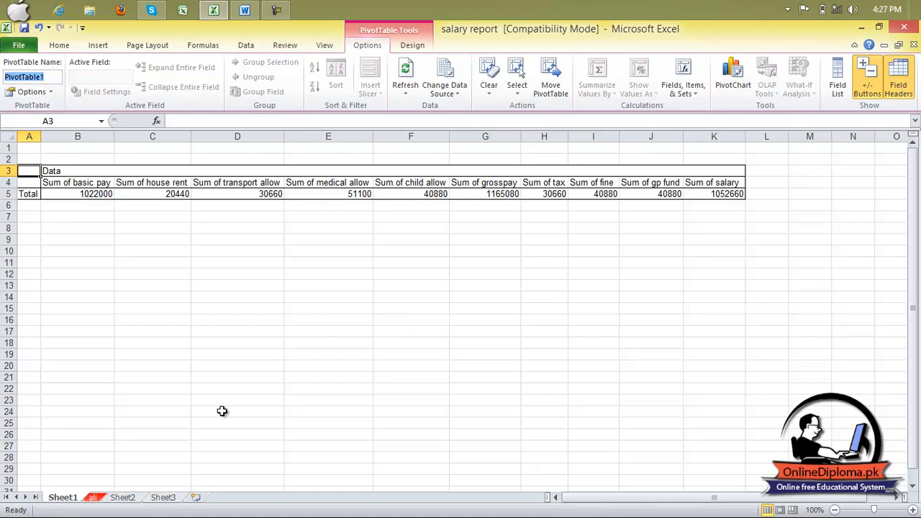
pyautogui.click(118, 498)
pyautogui.click(86, 496)
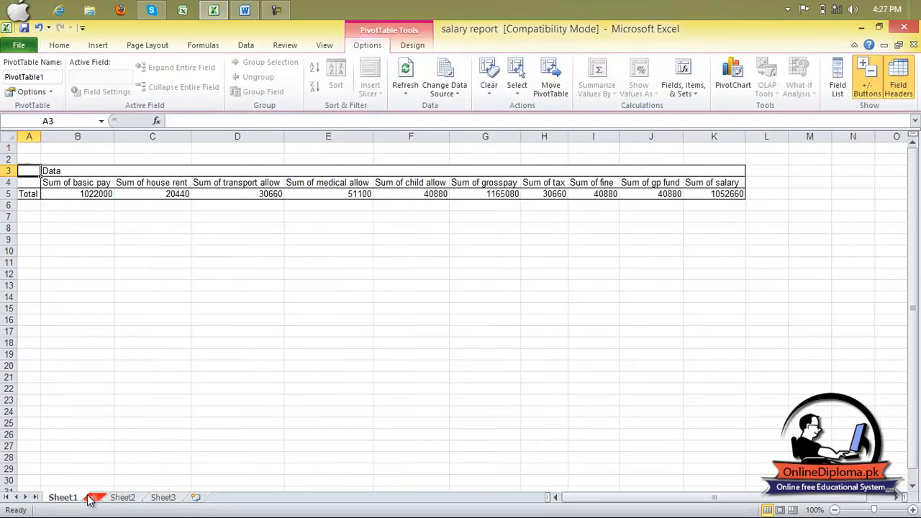
pyautogui.click(89, 496)
pyautogui.click(62, 498)
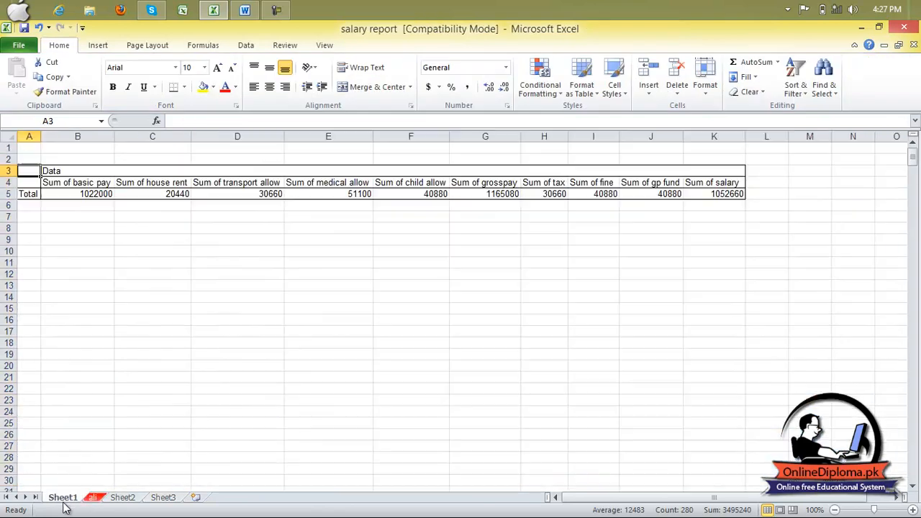
pyautogui.rightClick(62, 498)
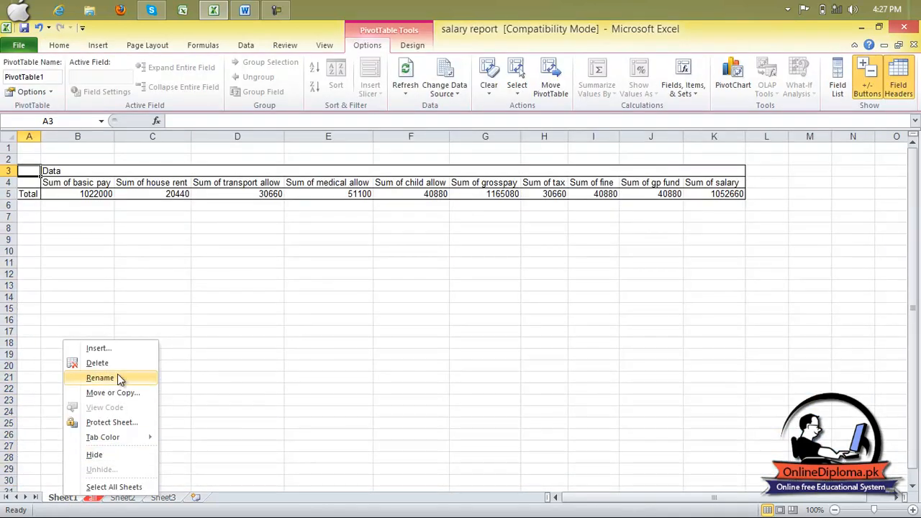
pyautogui.click(97, 364)
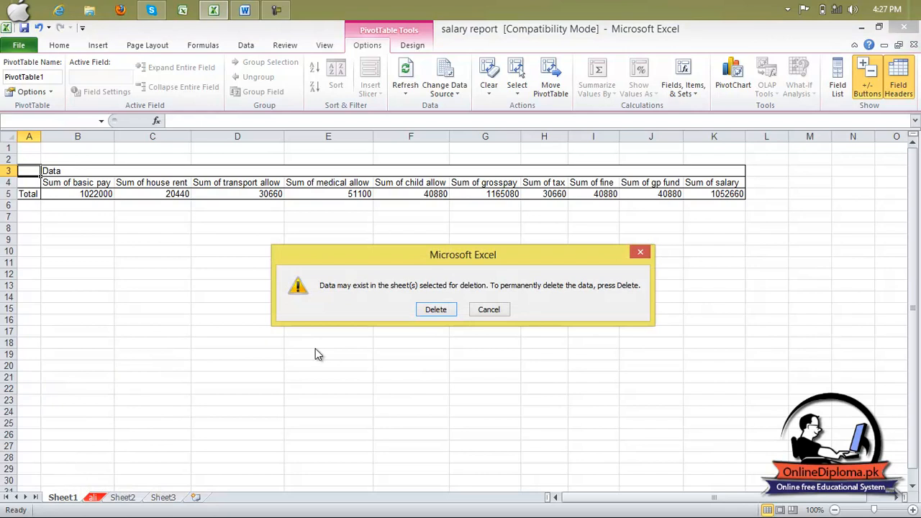
pyautogui.click(431, 313)
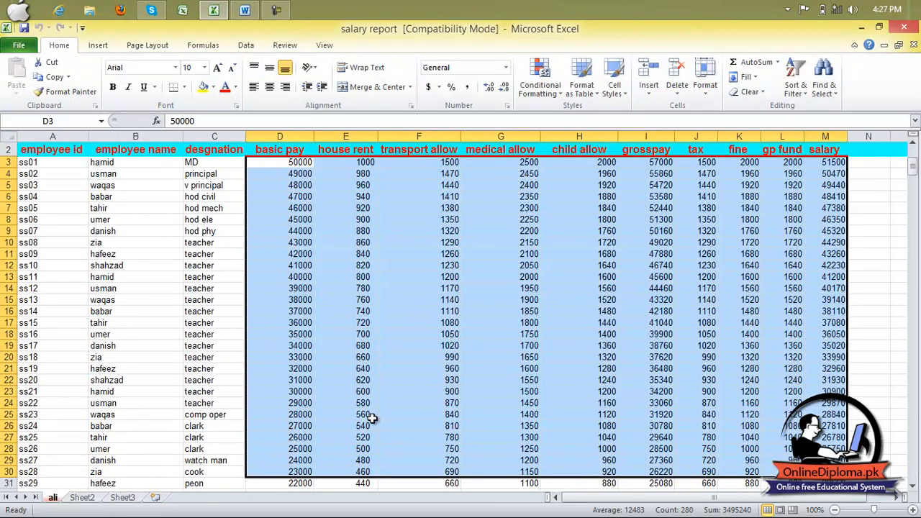
pyautogui.click(388, 395)
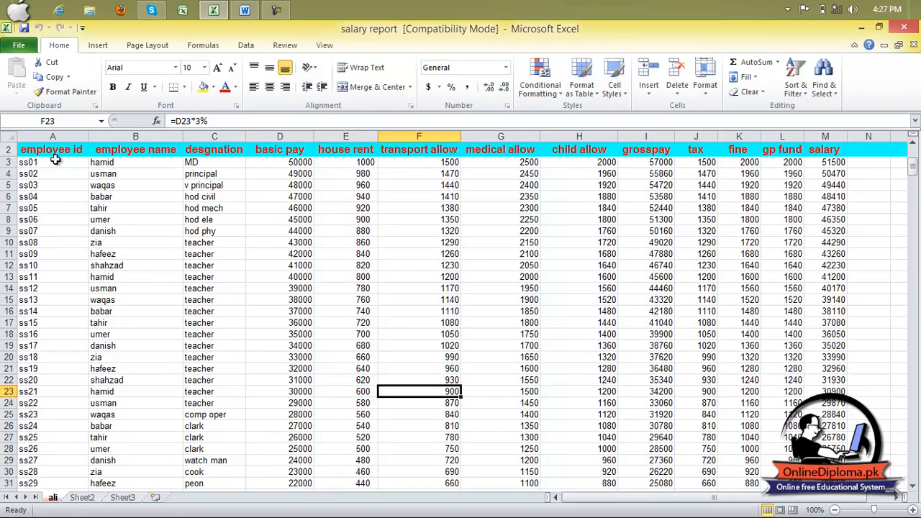
pyautogui.scroll(1, 48, 158)
pyautogui.click(97, 45)
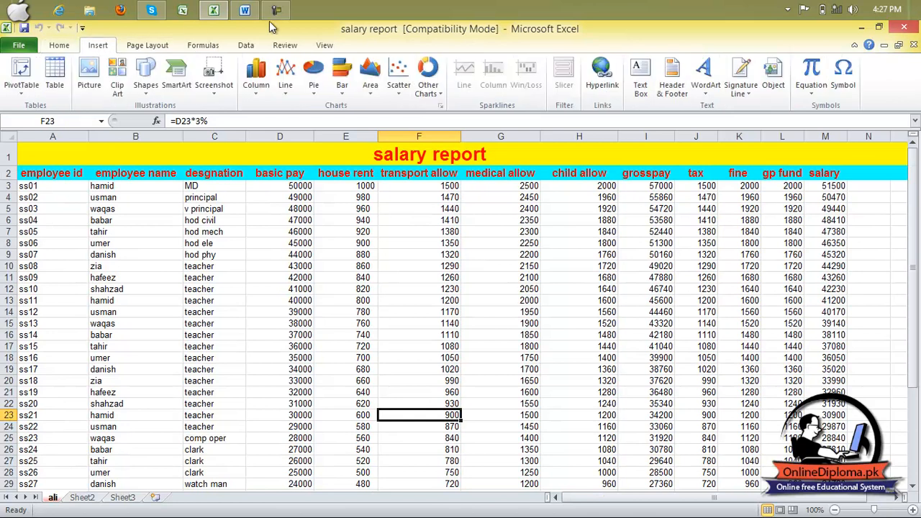
pyautogui.moveTo(32, 160); pyautogui.dragTo(397, 458)
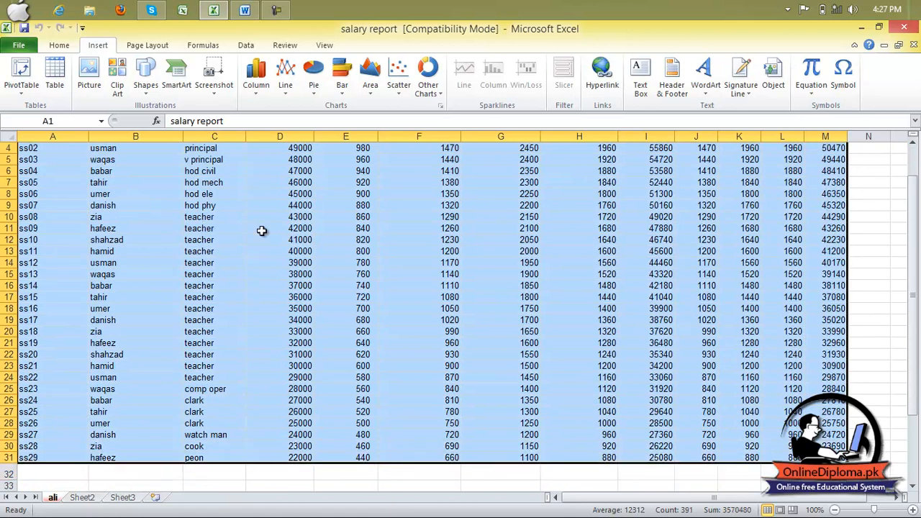
pyautogui.click(277, 10)
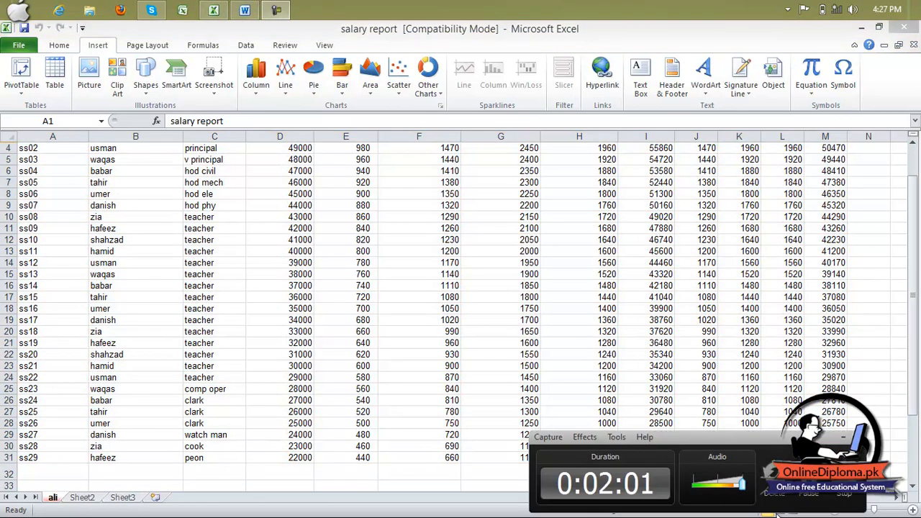
pyautogui.click(806, 501)
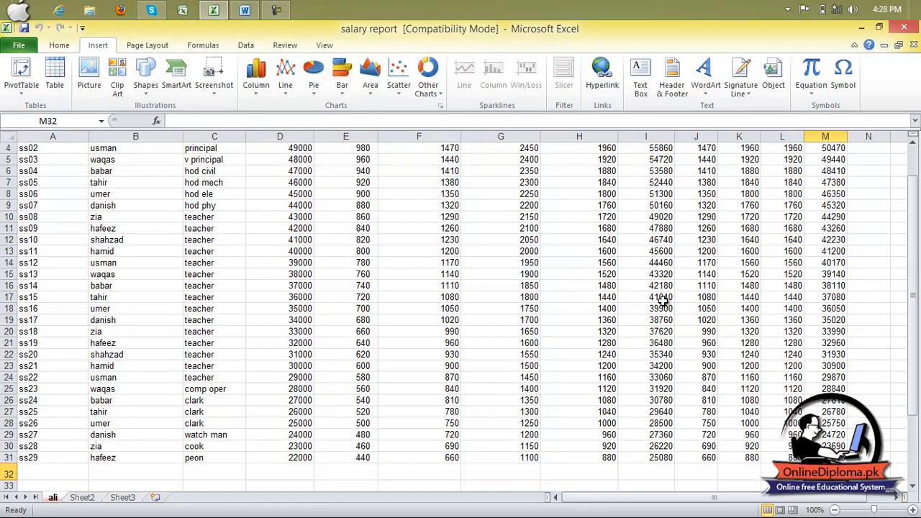
# Insert an exploded 3-D pie chart from the whole salary report table, A1 to M31.
pyautogui.scroll(1, 677, 306)
pyautogui.moveTo(85, 152); pyautogui.dragTo(381, 455)
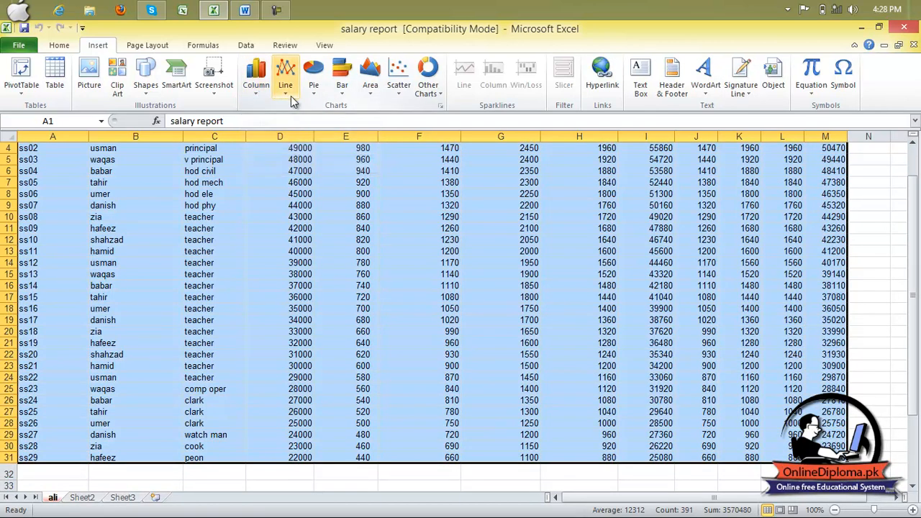
pyautogui.click(313, 90)
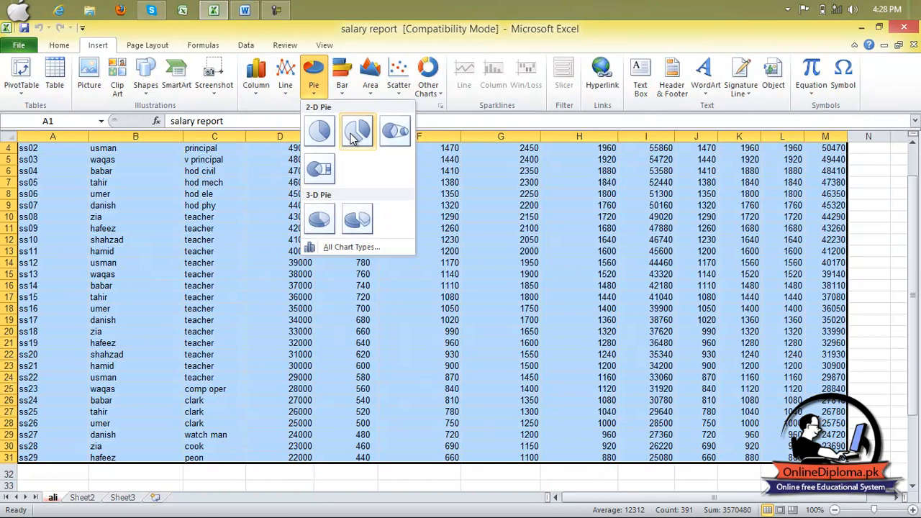
pyautogui.click(357, 218)
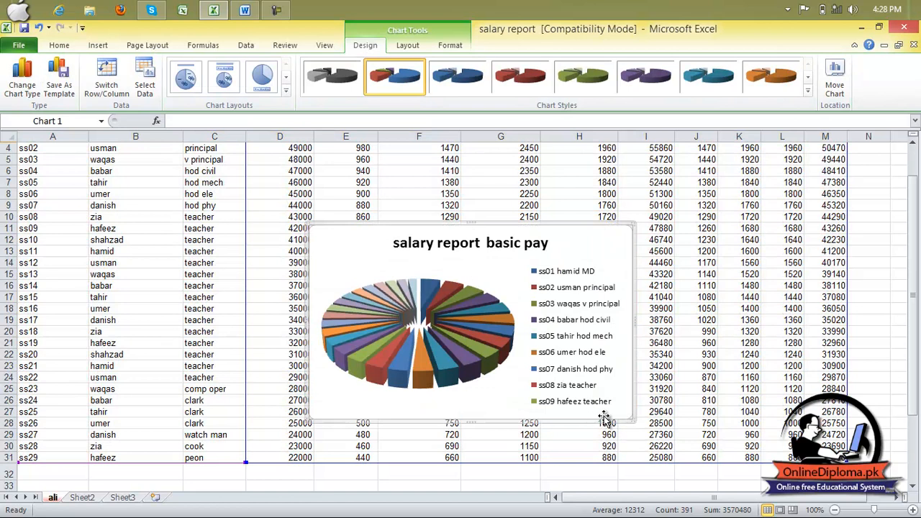
# Enlarge the pie chart and pull its exploded slices together into one closed pie.
pyautogui.moveTo(632, 420); pyautogui.dragTo(769, 491)
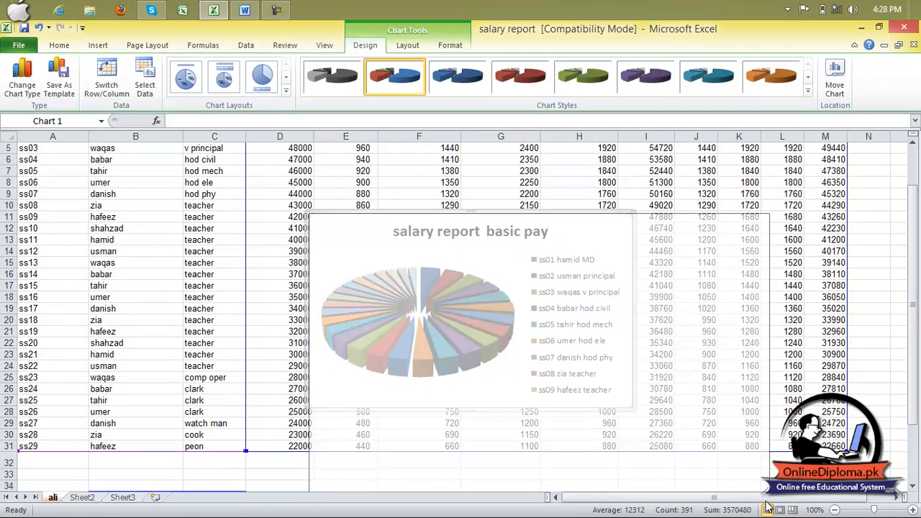
pyautogui.click(497, 347)
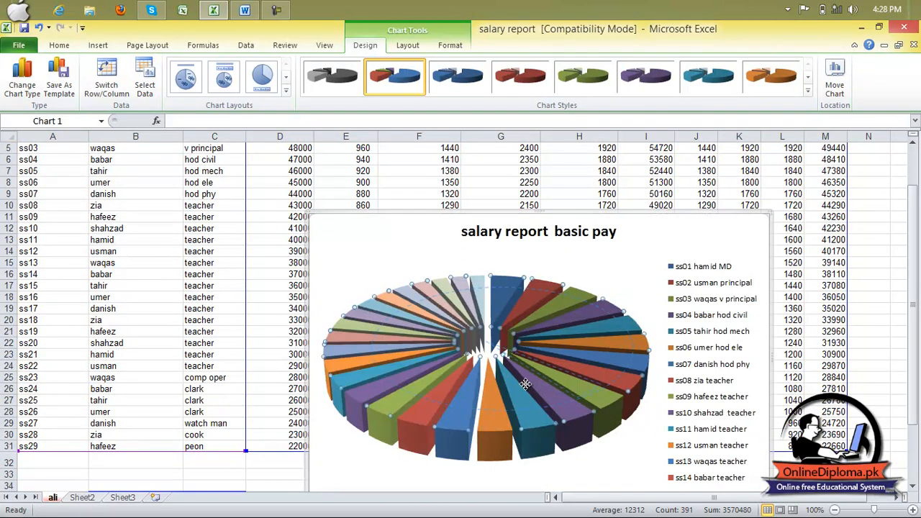
pyautogui.moveTo(525, 383); pyautogui.dragTo(526, 383)
# Move the chart up and to the left over the salary table and enlarge it from its lower-right corner.
pyautogui.moveTo(632, 243); pyautogui.dragTo(545, 176)
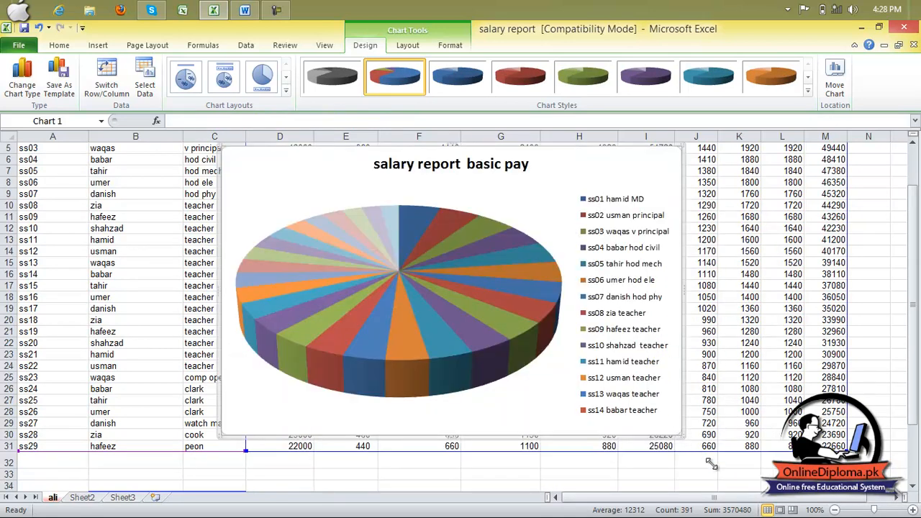
pyautogui.doubleClick(683, 436)
pyautogui.click(609, 94)
pyautogui.moveTo(682, 431); pyautogui.dragTo(755, 489)
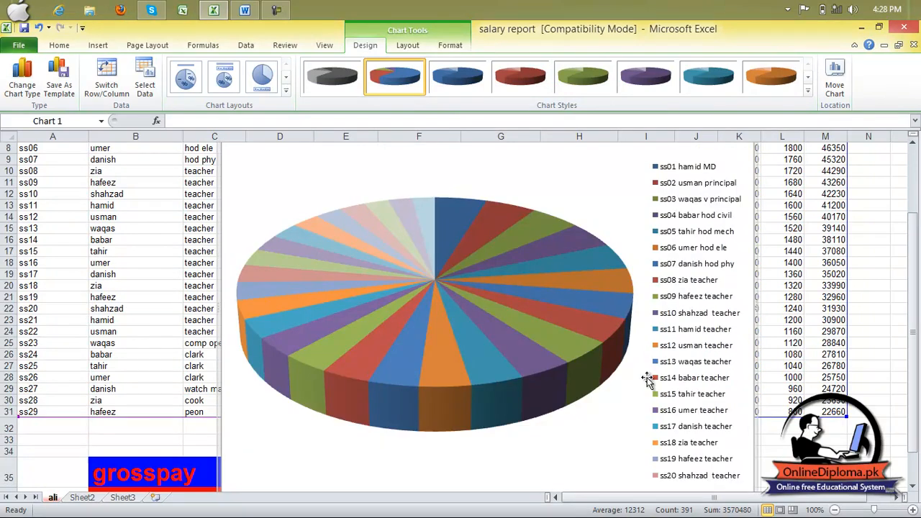
pyautogui.scroll(2, 567, 330)
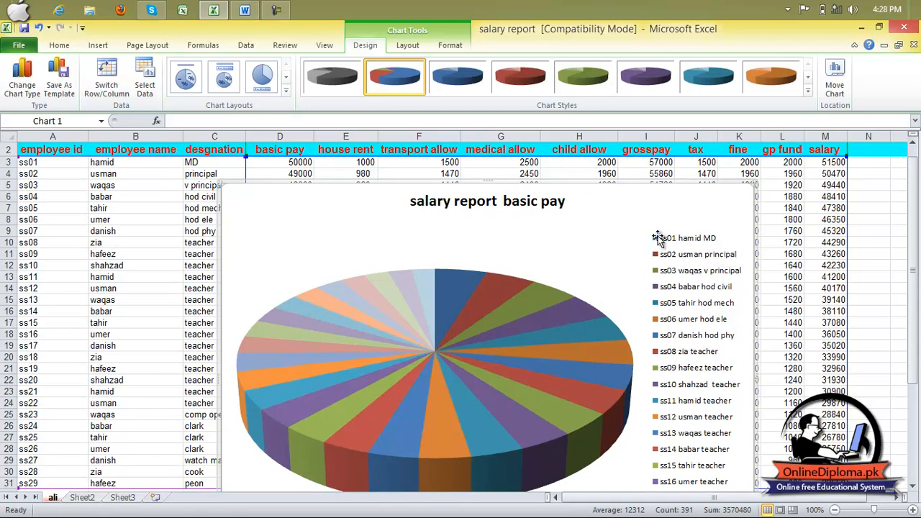
# Apply the pie chart layout that places the legend beneath the title and percentage labels on the slices.
pyautogui.moveTo(571, 317)
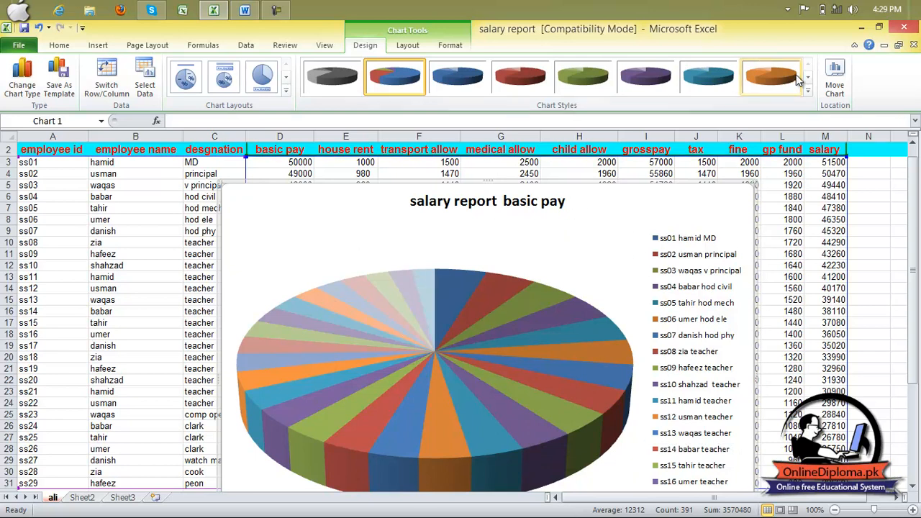
pyautogui.click(286, 90)
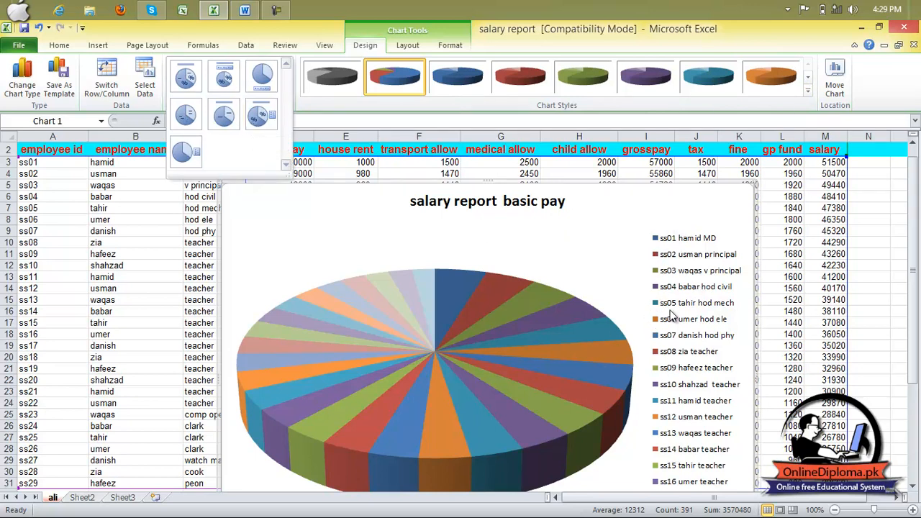
pyautogui.click(224, 78)
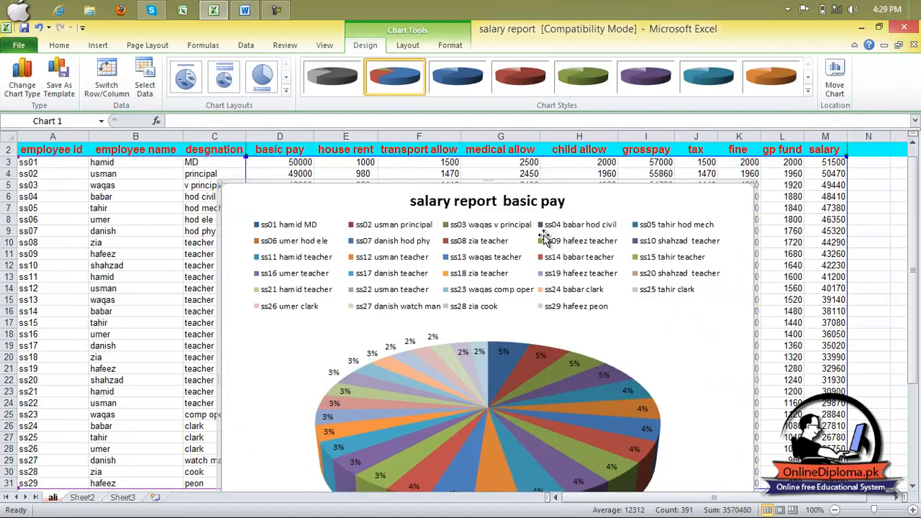
# Apply the purple chart style with a black background to the pie chart.
pyautogui.click(807, 91)
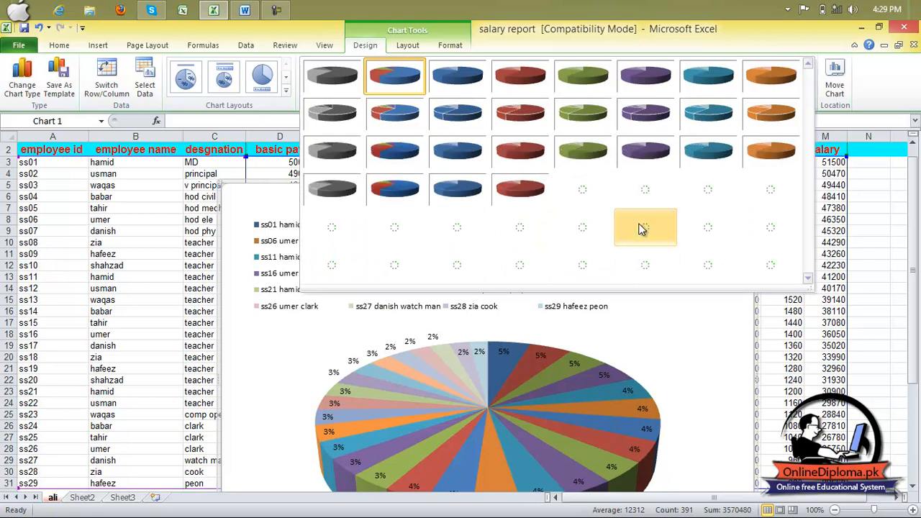
pyautogui.click(637, 262)
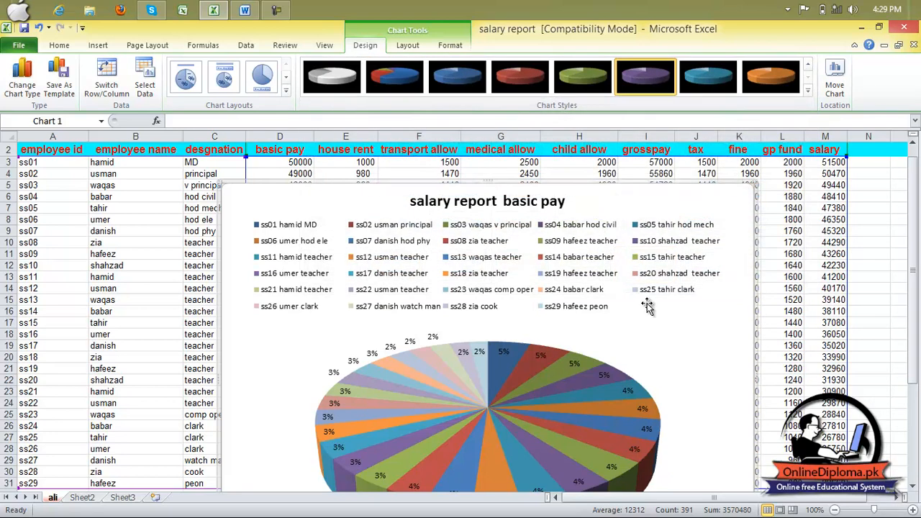
pyautogui.scroll(-6, 647, 305)
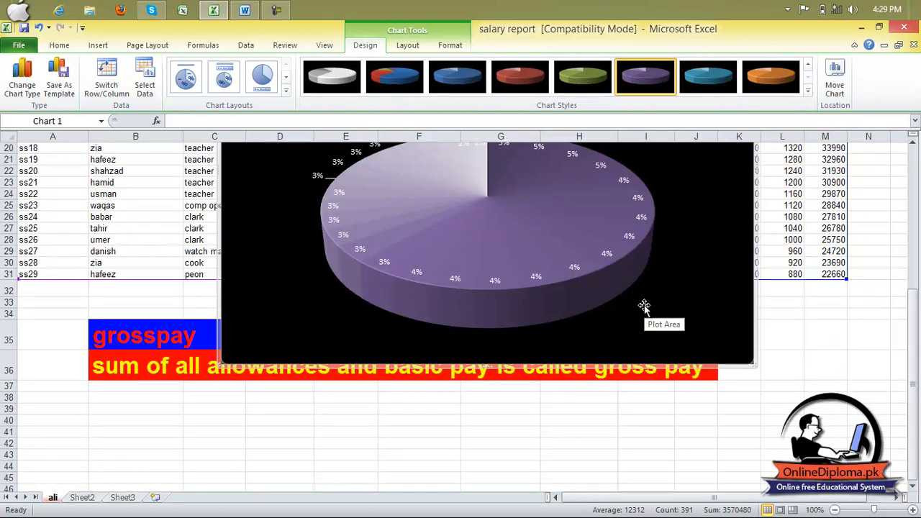
# Delete the pie chart from the salary report sheet.
pyautogui.scroll(3, 644, 305)
pyautogui.scroll(3, 699, 231)
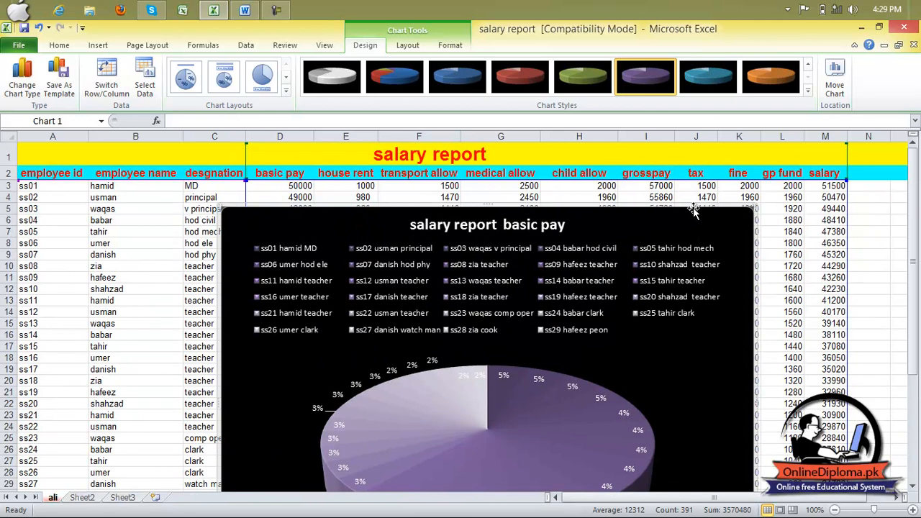
pyautogui.press('Delete')
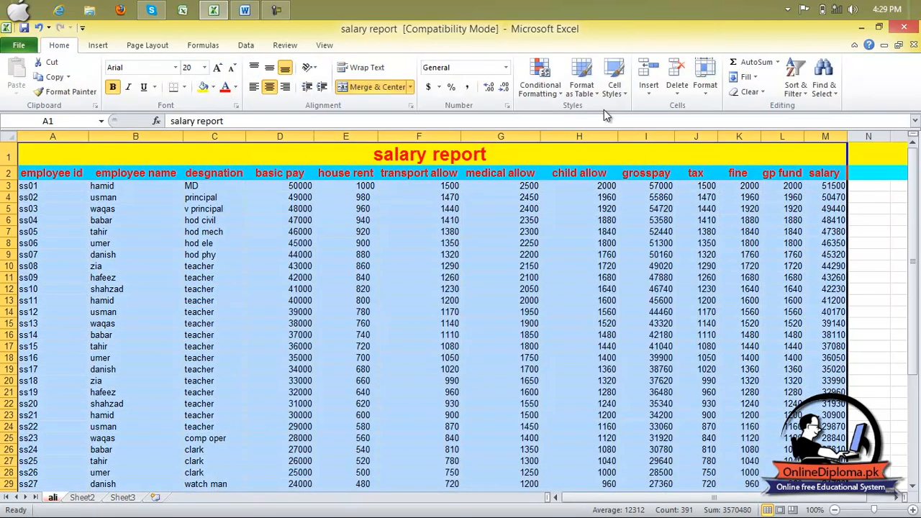
pyautogui.click(98, 45)
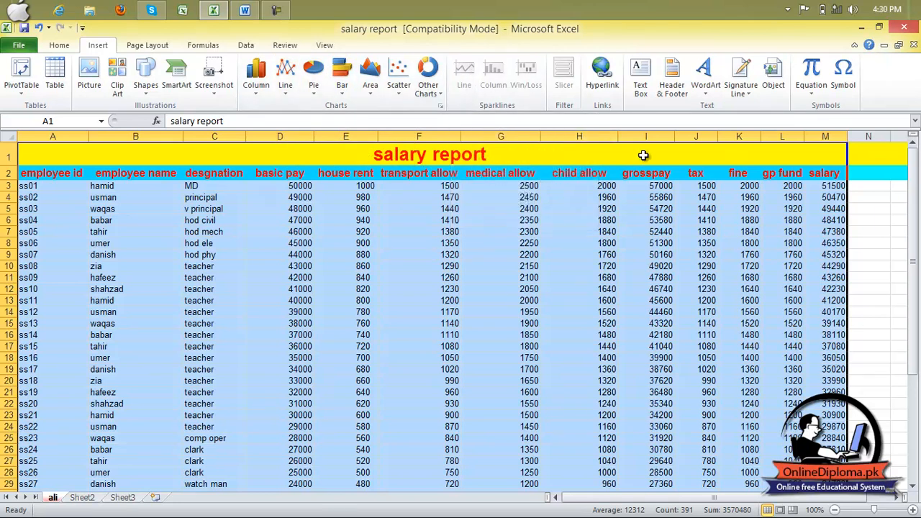
pyautogui.click(143, 49)
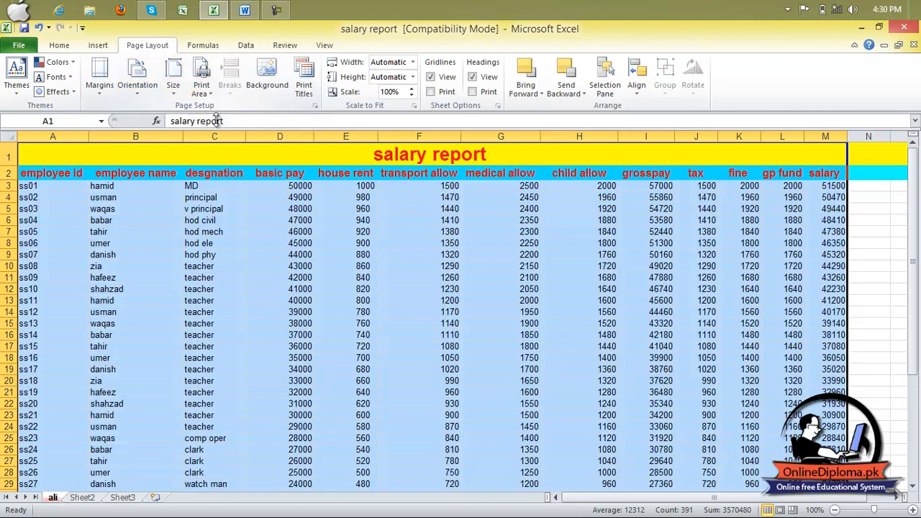
pyautogui.click(512, 232)
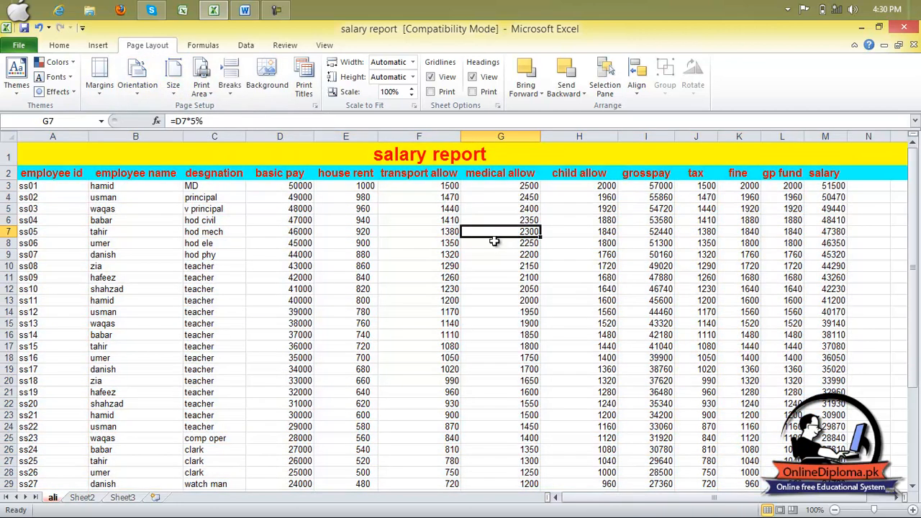
pyautogui.scroll(-5, 496, 243)
pyautogui.scroll(-5, 497, 242)
pyautogui.scroll(11, 497, 243)
pyautogui.click(898, 497)
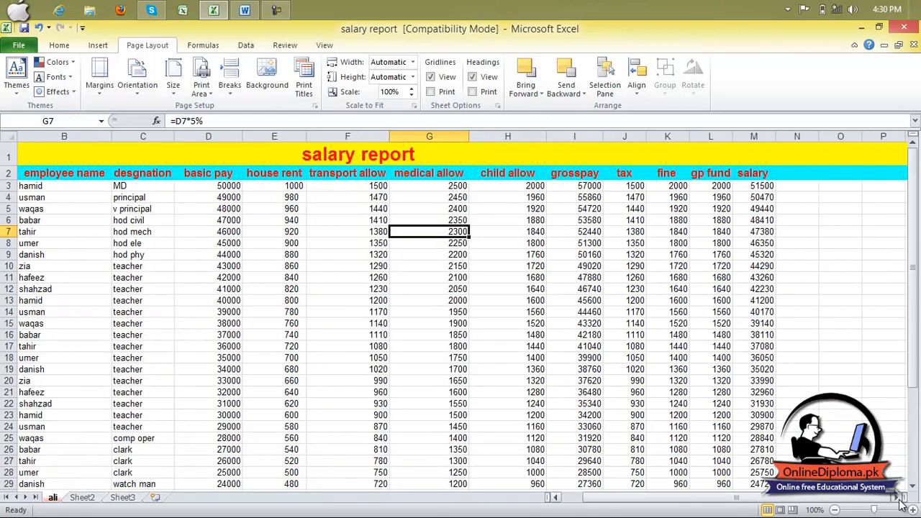
pyautogui.moveTo(859, 498); pyautogui.dragTo(705, 511)
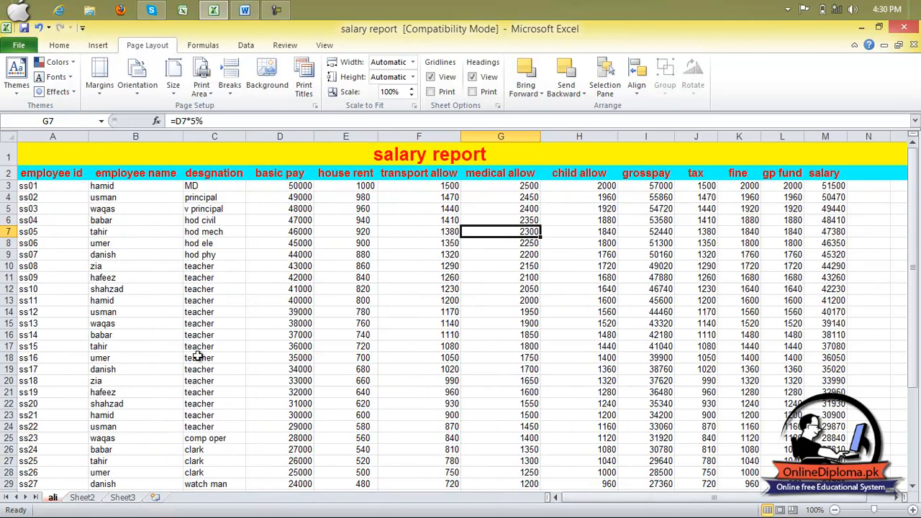
# Set the salary sheet's paper size to A4 and check where the page boundaries fall.
pyautogui.click(175, 91)
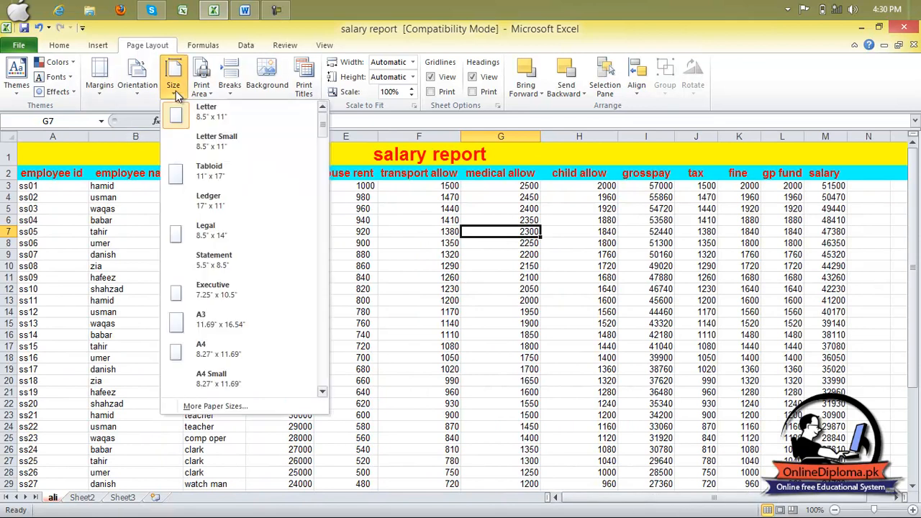
pyautogui.click(223, 349)
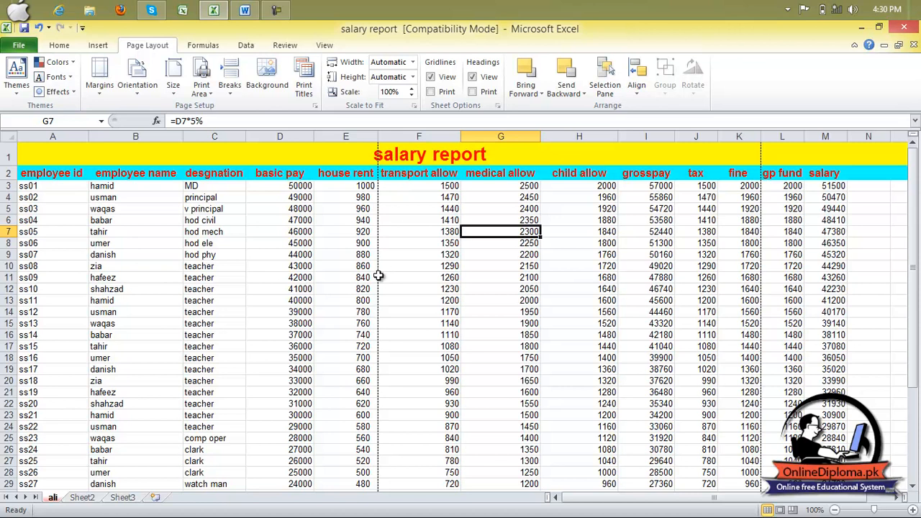
pyautogui.scroll(-6, 380, 291)
pyautogui.scroll(-7, 379, 418)
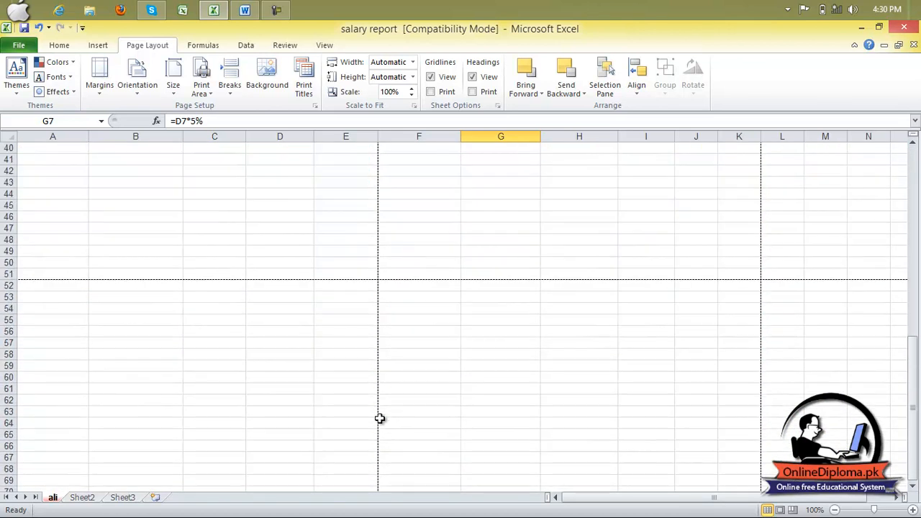
pyautogui.scroll(7, 61, 281)
pyautogui.scroll(6, 61, 280)
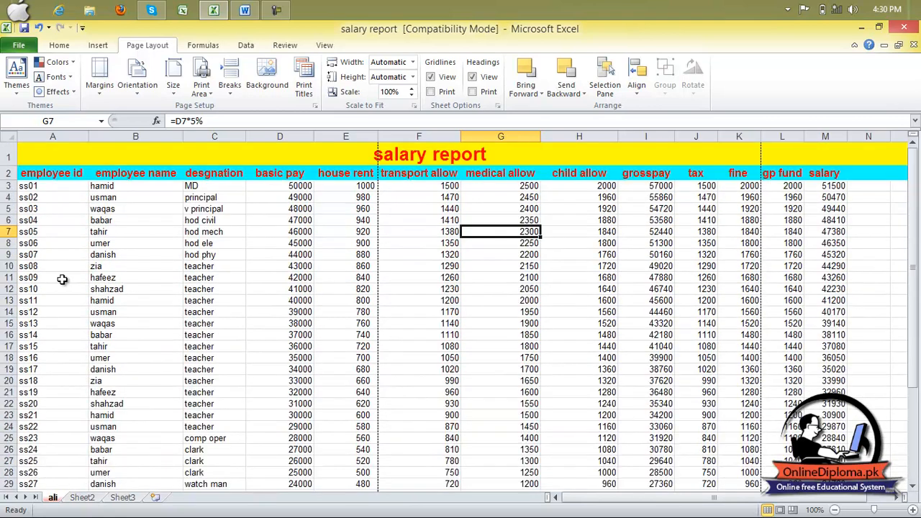
pyautogui.scroll(-10, 758, 157)
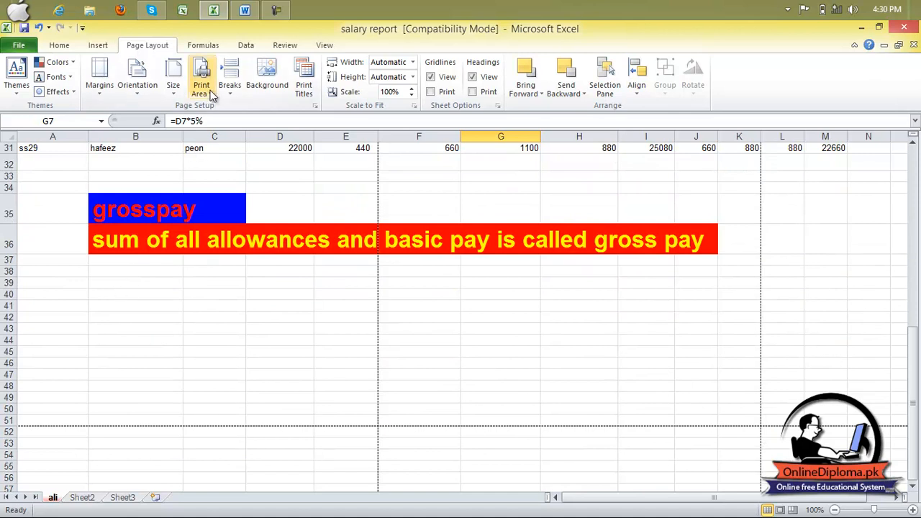
pyautogui.scroll(10, 485, 319)
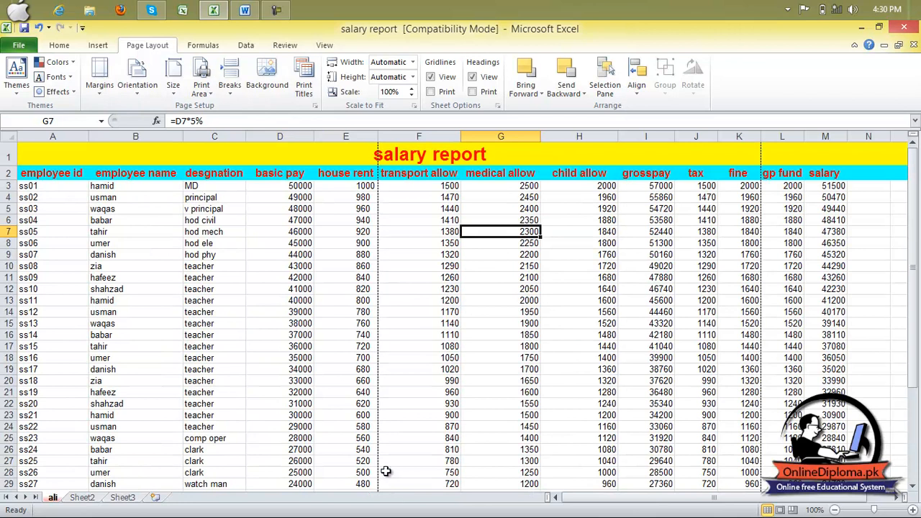
# Set the cell range B6:L24 as the sheet's print area.
pyautogui.moveTo(93, 221); pyautogui.dragTo(797, 430)
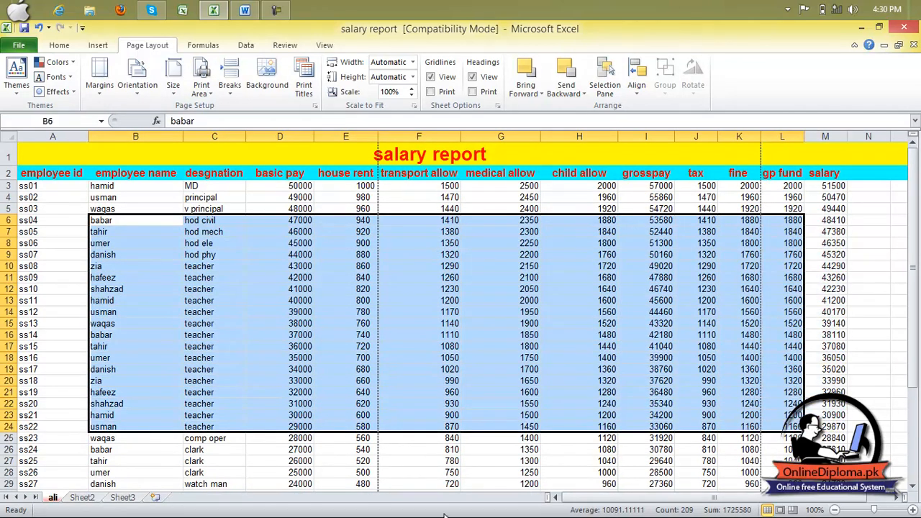
pyautogui.click(213, 94)
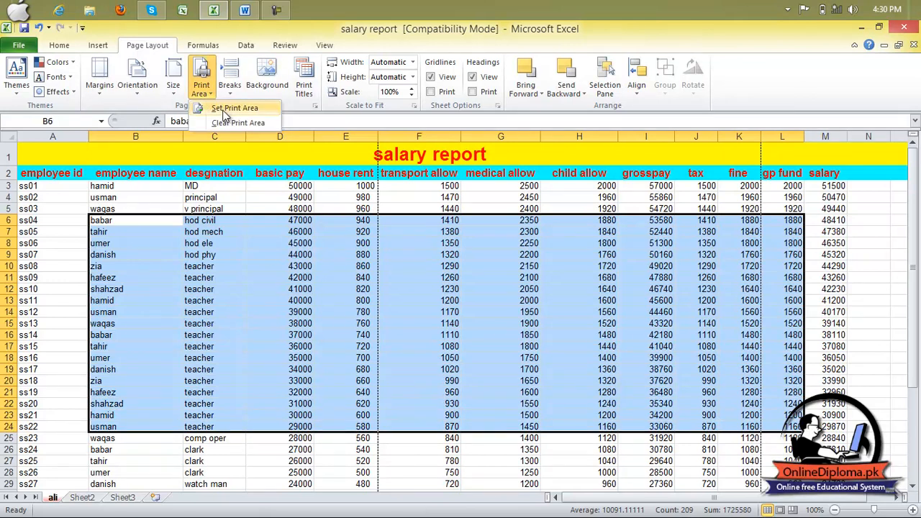
pyautogui.click(226, 116)
# Insert a page break at cell G9 of the salary report.
pyautogui.click(497, 255)
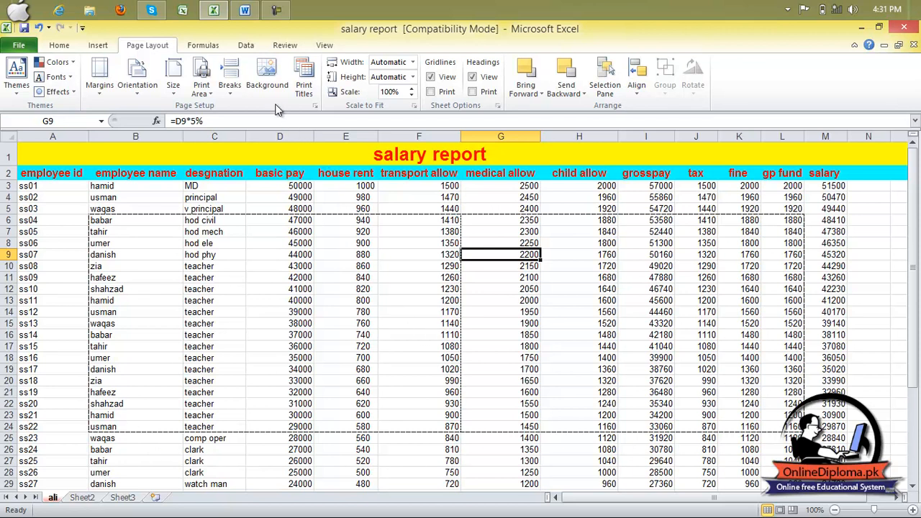
pyautogui.click(230, 86)
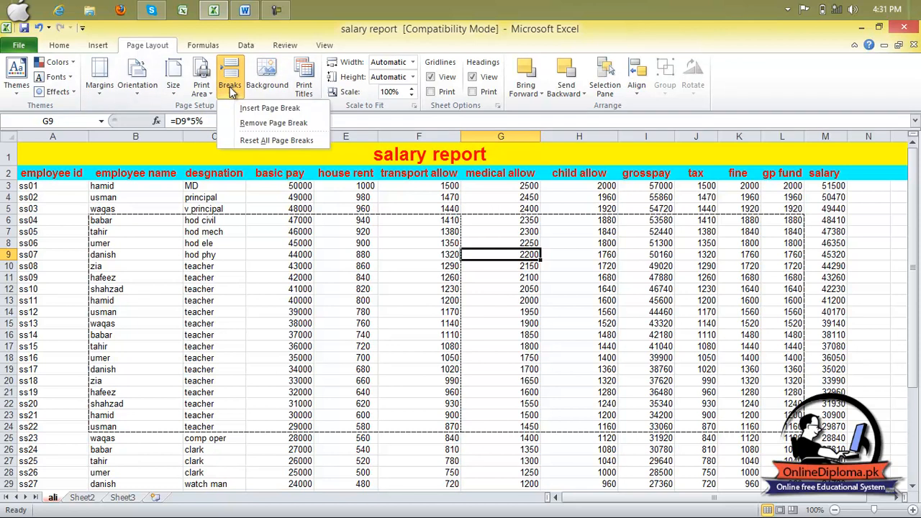
pyautogui.click(245, 123)
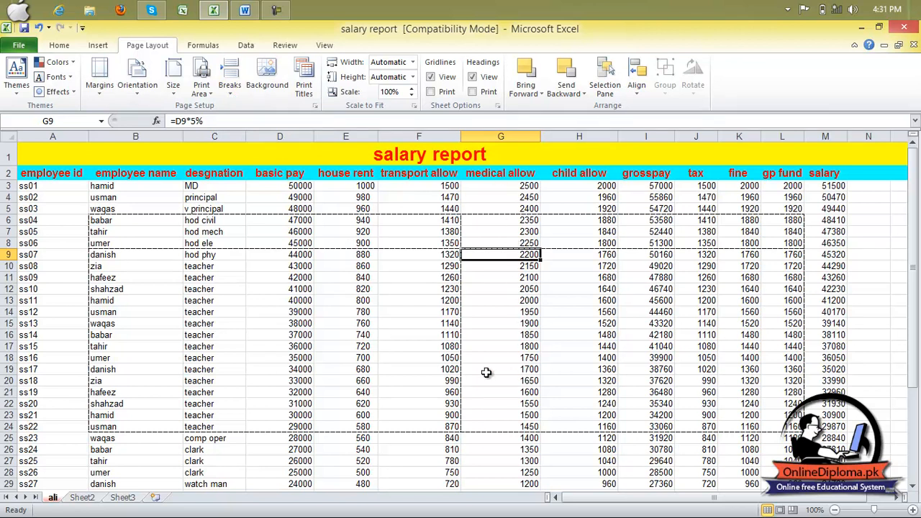
# Switch the sheet to Page Break Preview and dismiss the welcome message permanently.
pyautogui.click(323, 46)
pyautogui.click(85, 87)
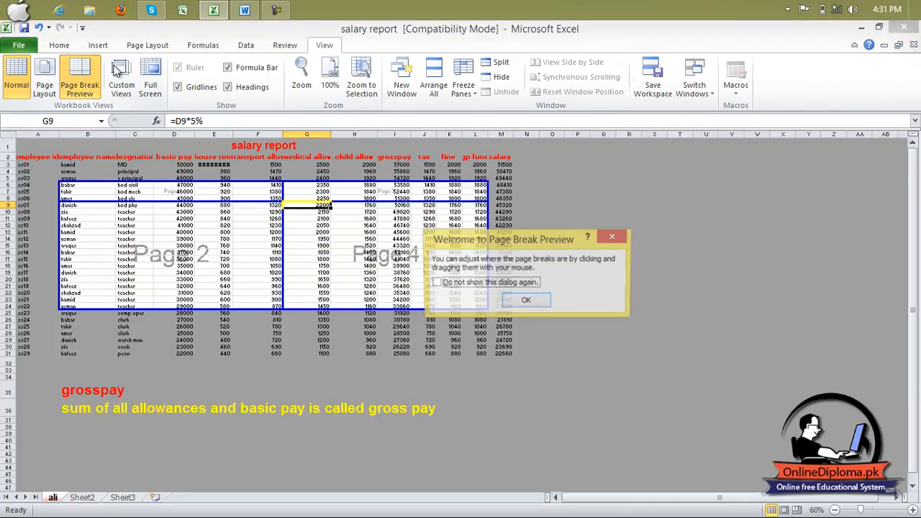
pyautogui.click(464, 284)
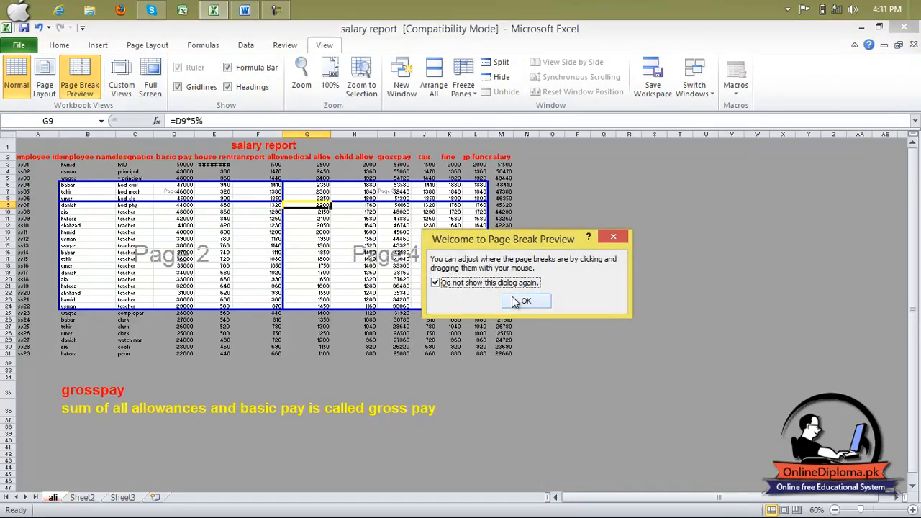
pyautogui.click(527, 302)
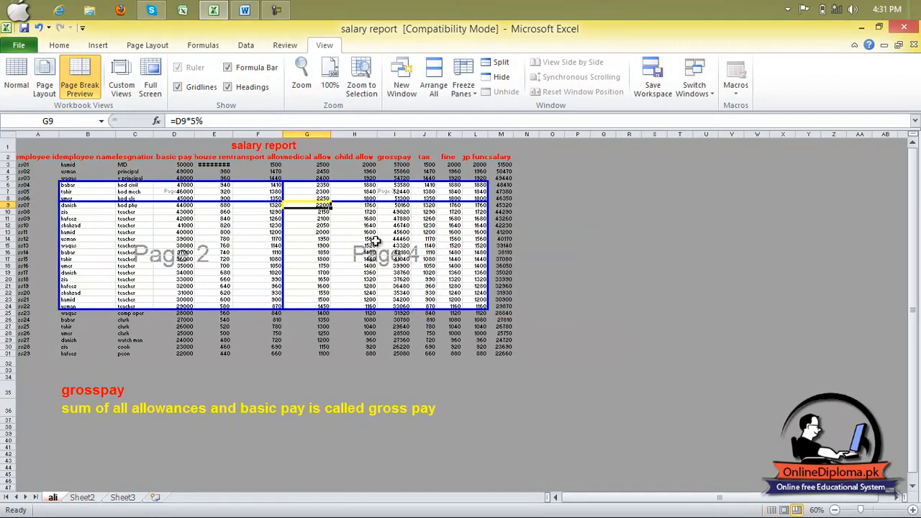
# Extend the print area outward to start at column A and row 1 and end at row 31.
pyautogui.moveTo(58, 243); pyautogui.dragTo(16, 249)
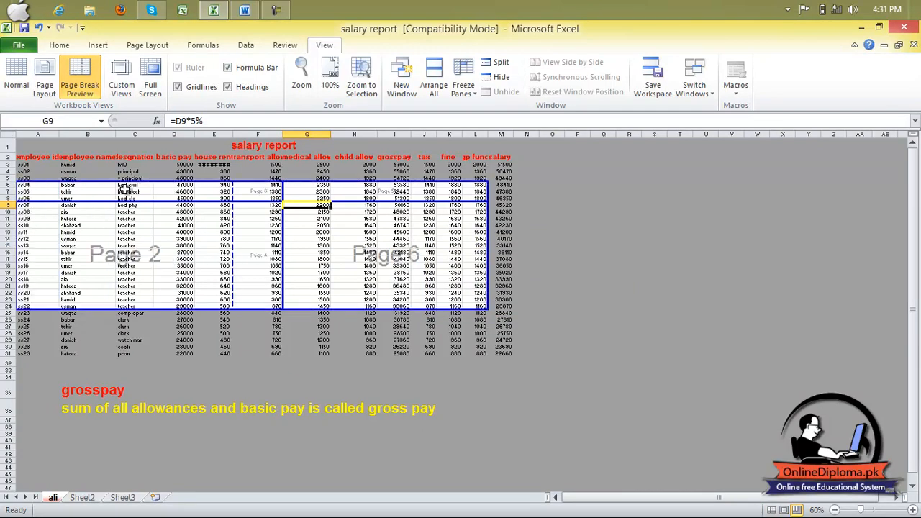
pyautogui.moveTo(134, 185); pyautogui.dragTo(143, 136)
pyautogui.moveTo(243, 309); pyautogui.dragTo(254, 358)
# Move the inner page breaks out of the table and extend the print area to column N and row 43 as one page.
pyautogui.moveTo(288, 285); pyautogui.dragTo(488, 303)
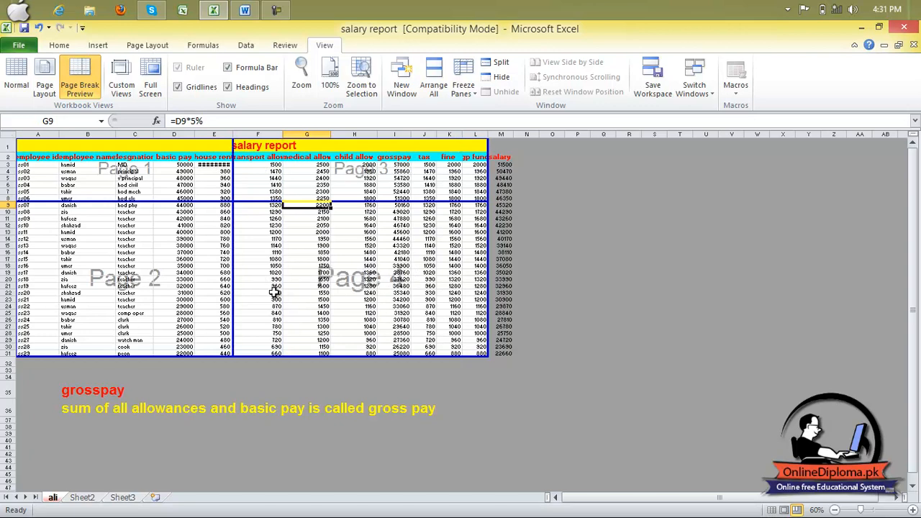
pyautogui.moveTo(229, 285); pyautogui.dragTo(488, 317)
pyautogui.moveTo(244, 204); pyautogui.dragTo(244, 462)
pyautogui.moveTo(490, 267); pyautogui.dragTo(536, 273)
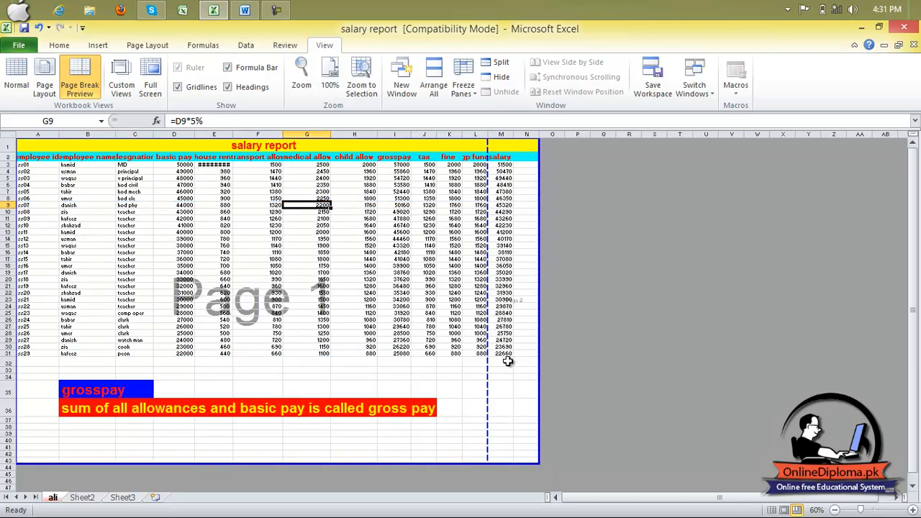
pyautogui.moveTo(486, 361); pyautogui.dragTo(541, 367)
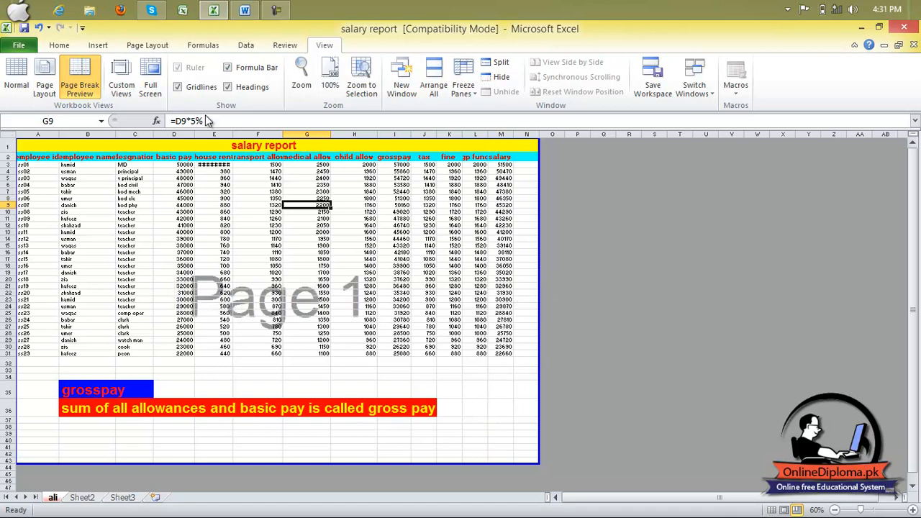
# Return the sheet to Normal view and check the print area boundary.
pyautogui.click(16, 75)
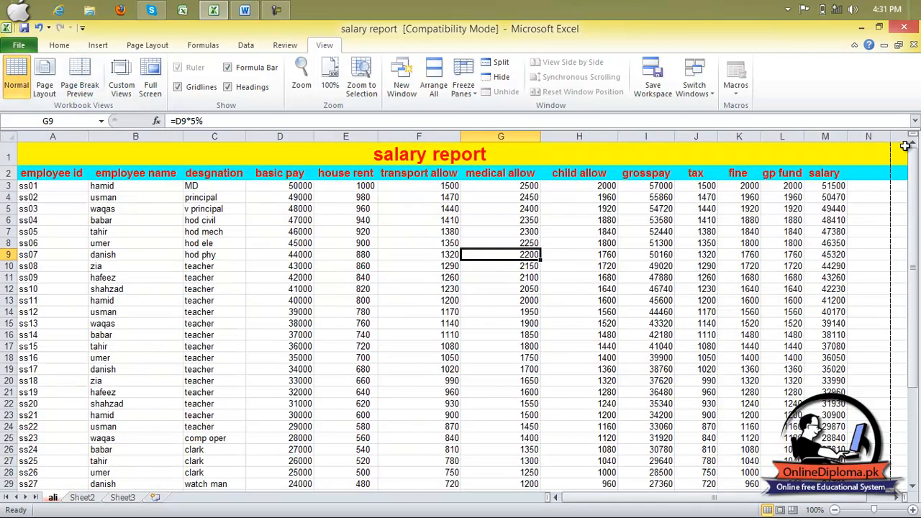
pyautogui.scroll(-7, 860, 455)
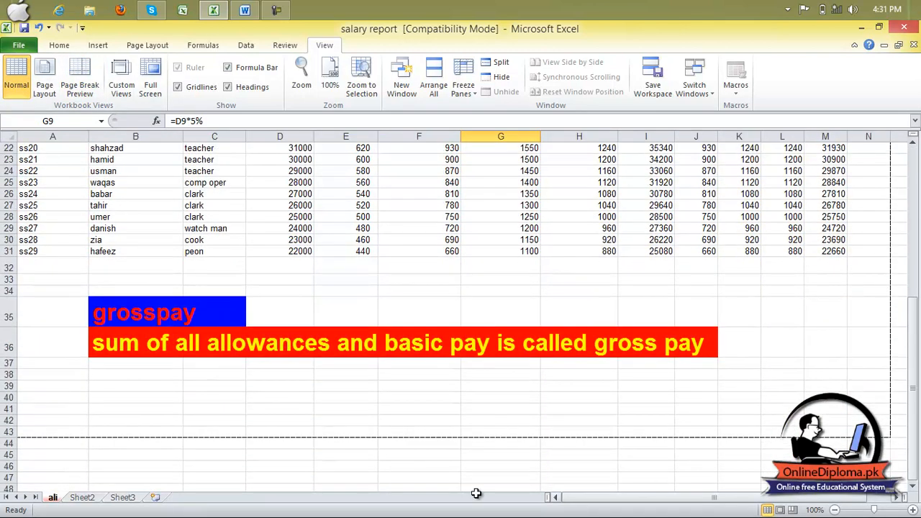
pyautogui.scroll(7, 63, 465)
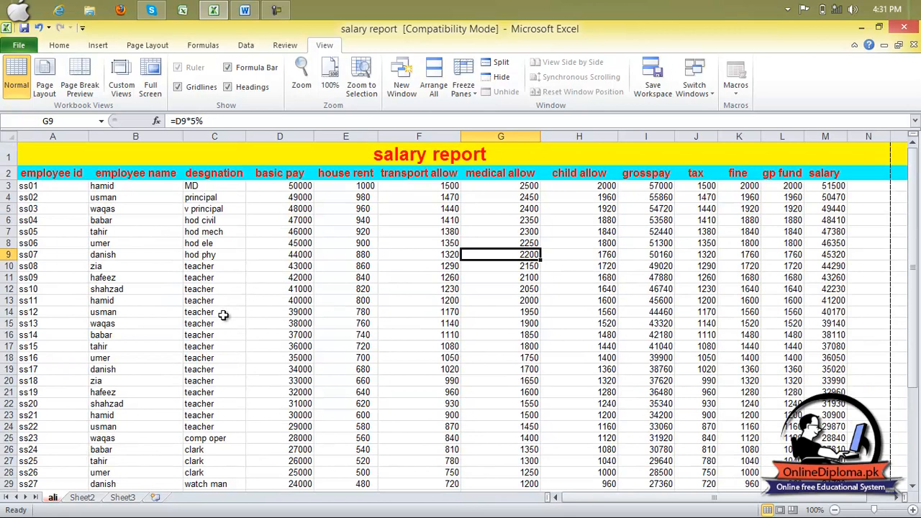
# Insert the picture anno_1404-wallpaper-1366x768 from the wallpaper folder on drive D as the sheet background.
pyautogui.click(144, 45)
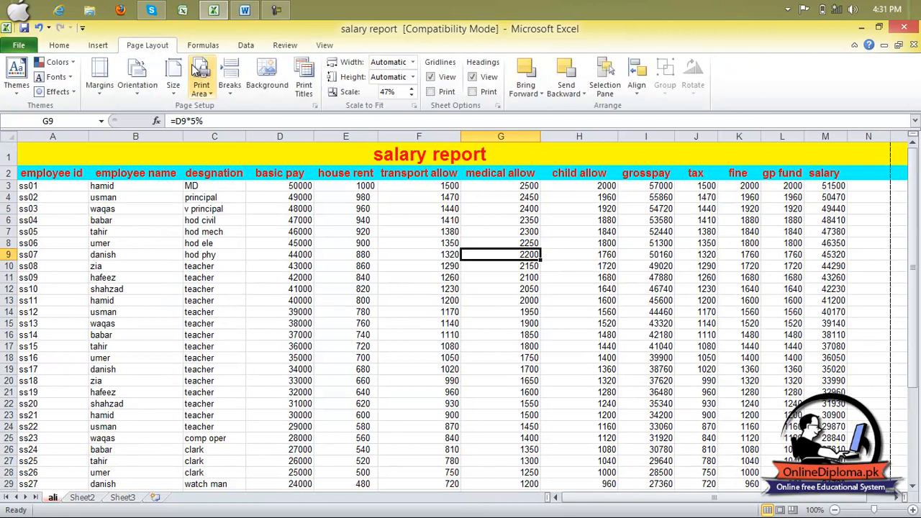
pyautogui.click(269, 86)
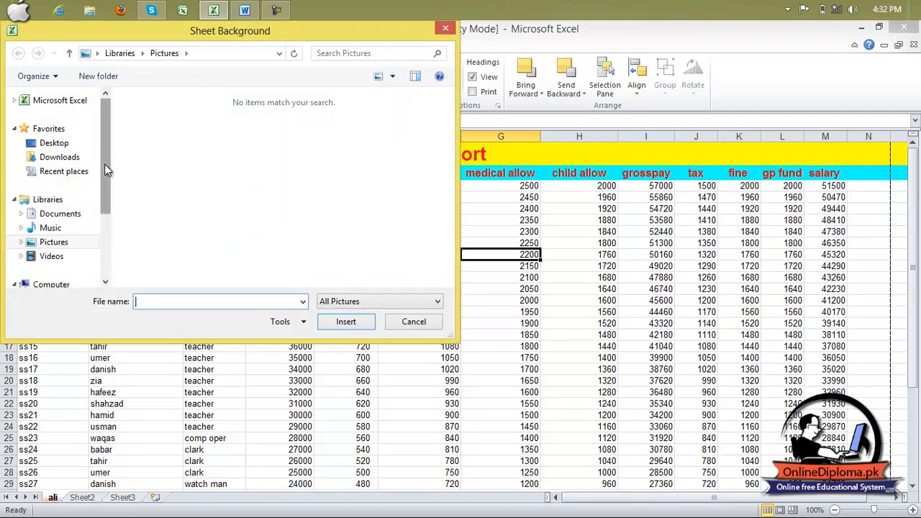
pyautogui.moveTo(104, 170); pyautogui.dragTo(109, 228)
pyautogui.click(81, 225)
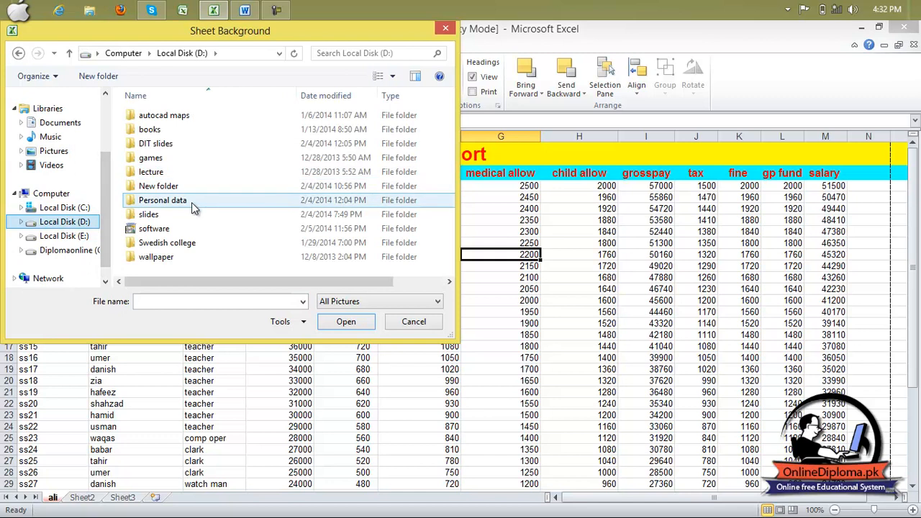
pyautogui.click(213, 254)
pyautogui.doubleClick(213, 252)
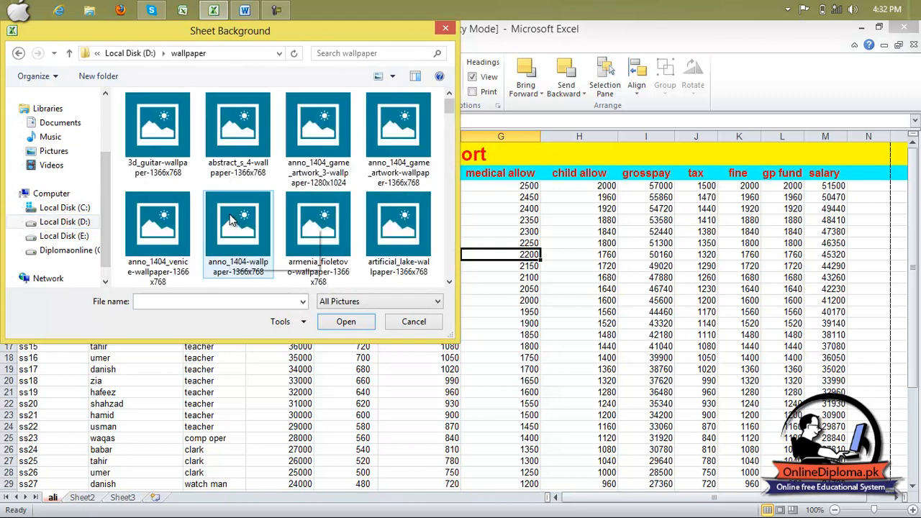
pyautogui.click(230, 217)
pyautogui.click(345, 321)
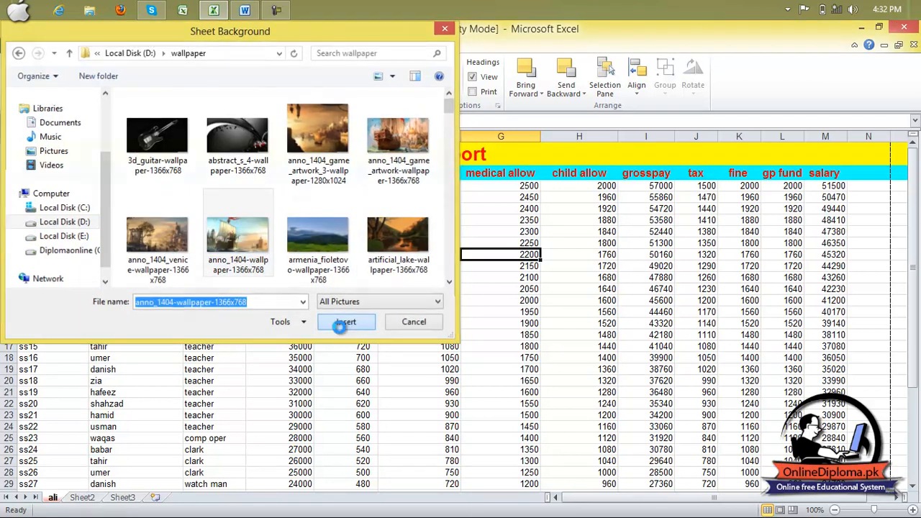
# Look over the background picture across the sheet and delete it.
pyautogui.scroll(-8, 500, 305)
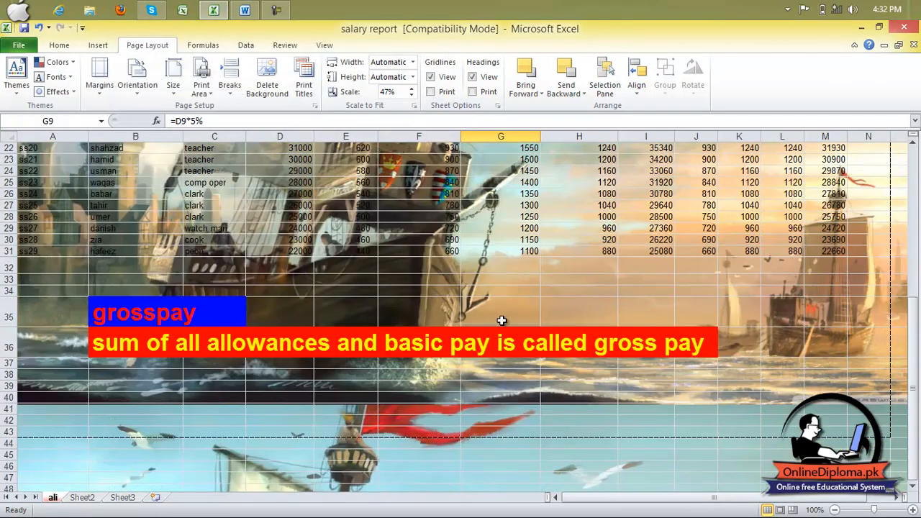
pyautogui.scroll(8, 502, 320)
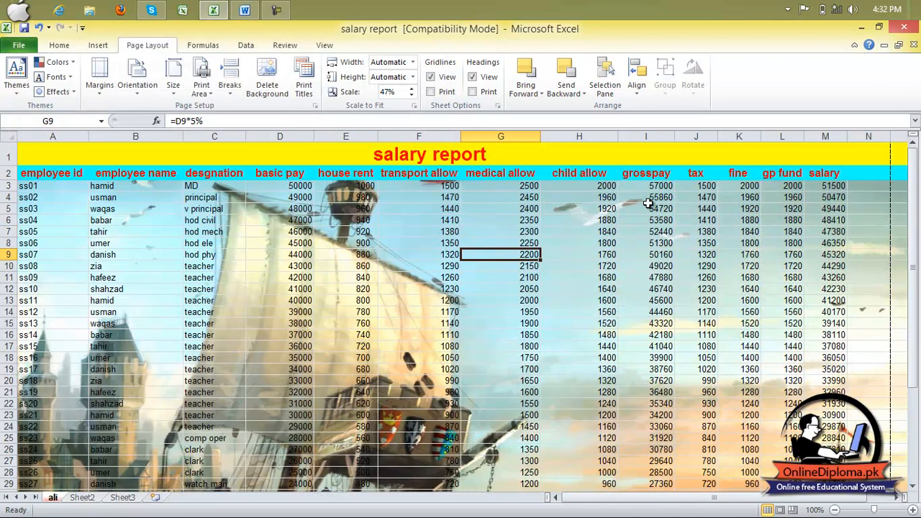
pyautogui.click(266, 81)
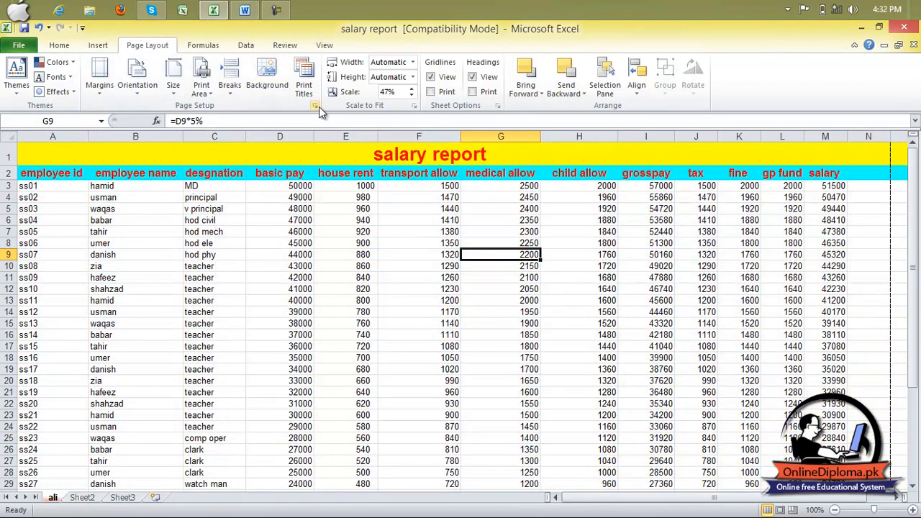
# View the print titles settings in Page Setup and close them without changes.
pyautogui.click(306, 86)
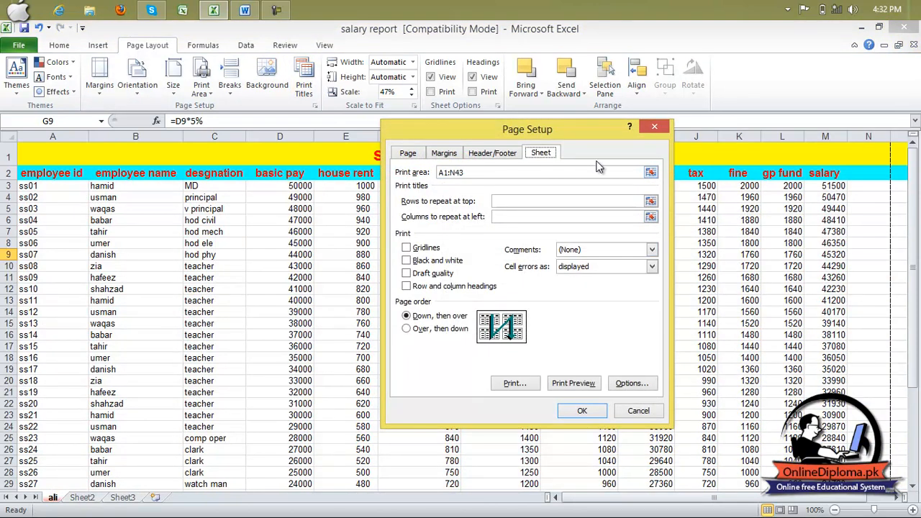
pyautogui.click(651, 130)
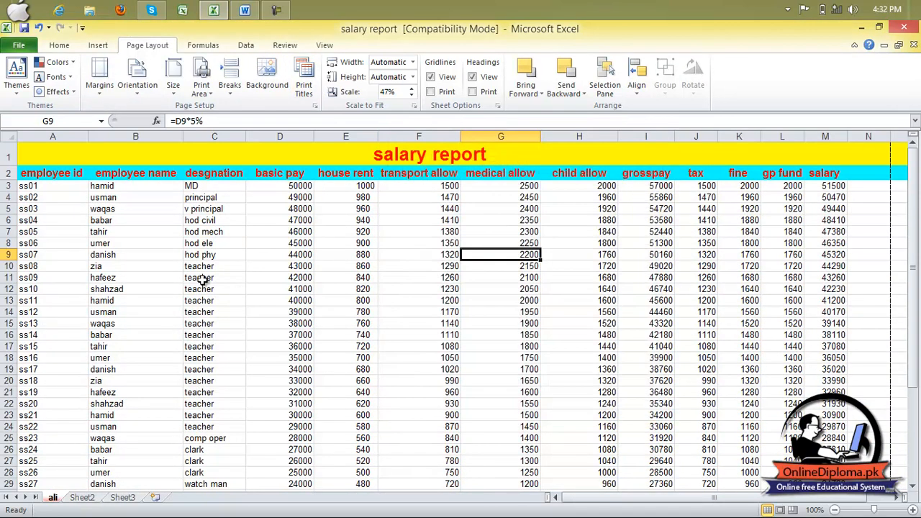
# Set the salary sheet's print width scaling to 4 pages.
pyautogui.click(274, 256)
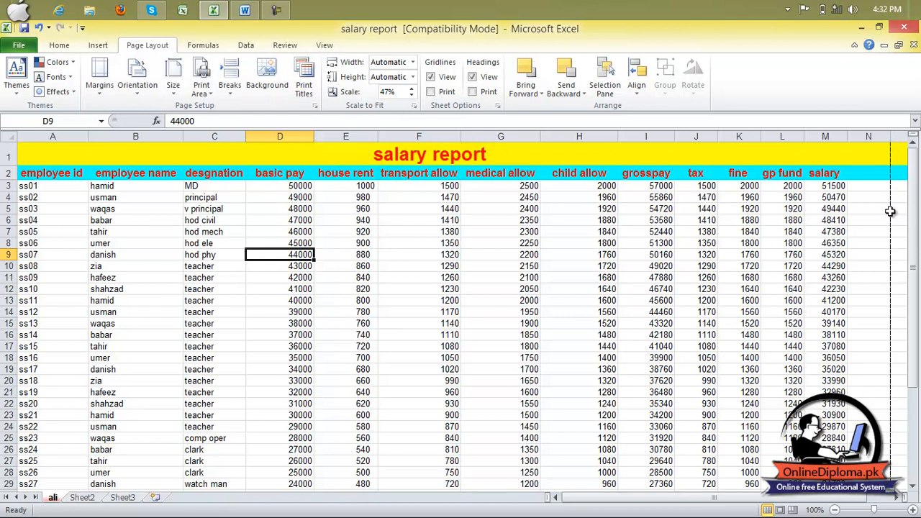
pyautogui.click(897, 497)
pyautogui.click(896, 497)
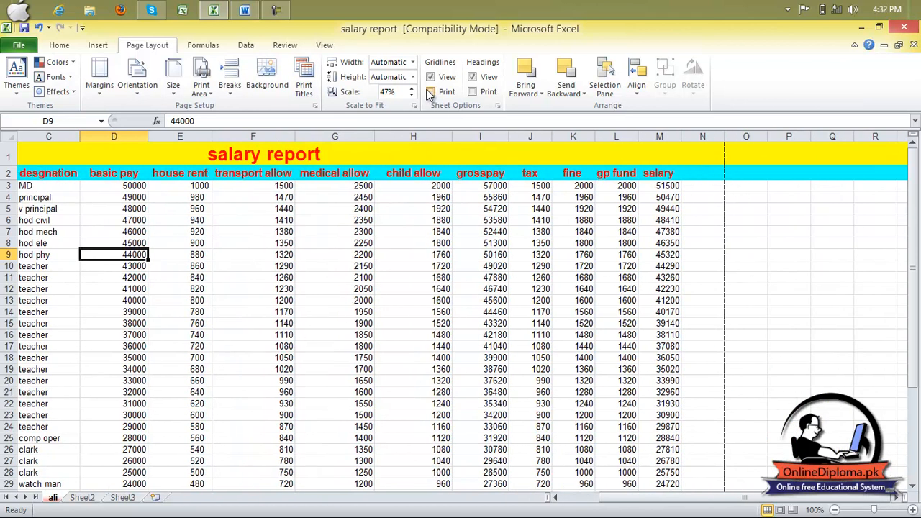
pyautogui.click(413, 62)
pyautogui.click(407, 86)
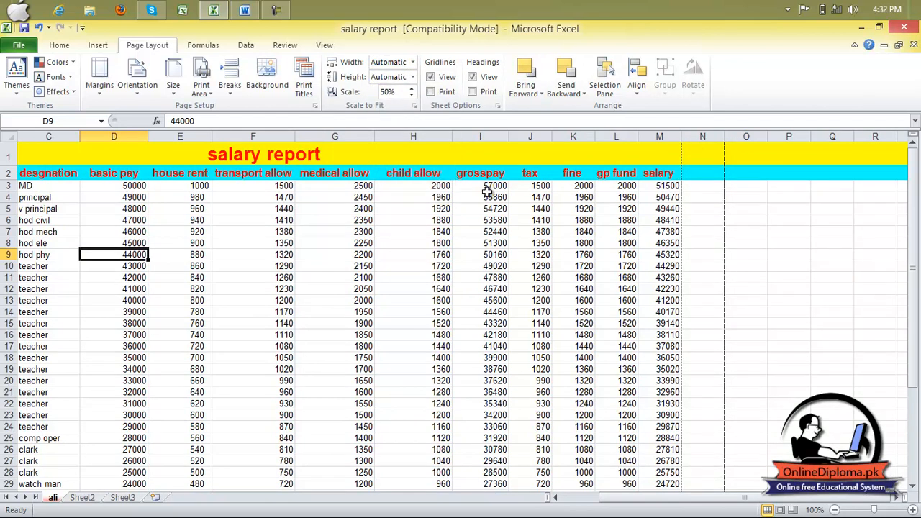
pyautogui.click(413, 62)
pyautogui.click(407, 121)
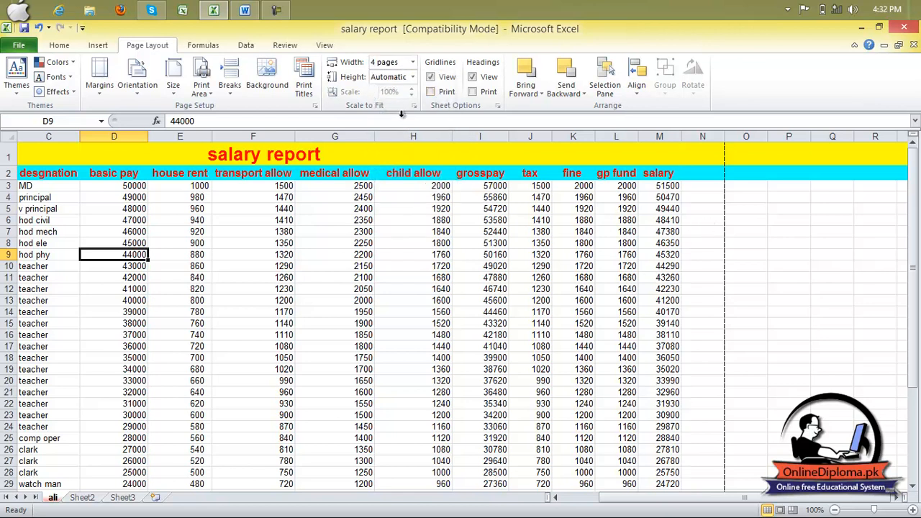
# Set the salary sheet's print width scaling back to Automatic.
pyautogui.click(413, 62)
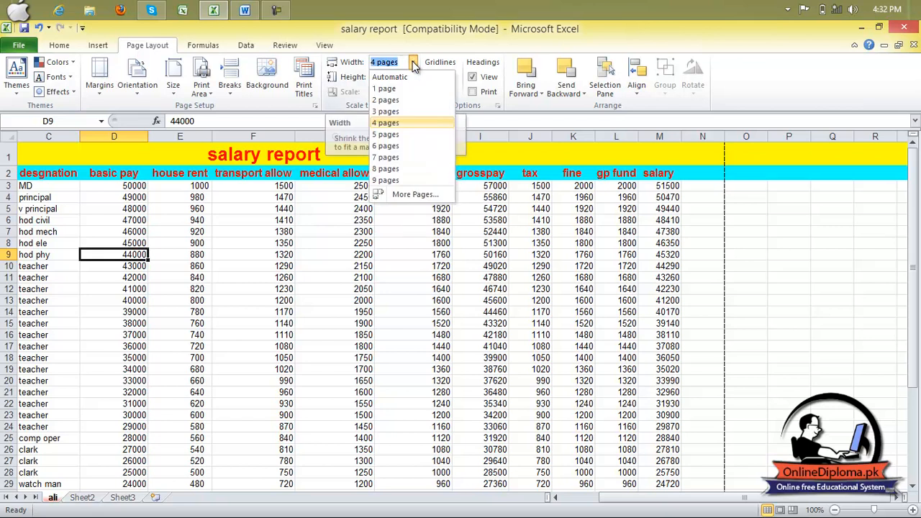
pyautogui.click(401, 78)
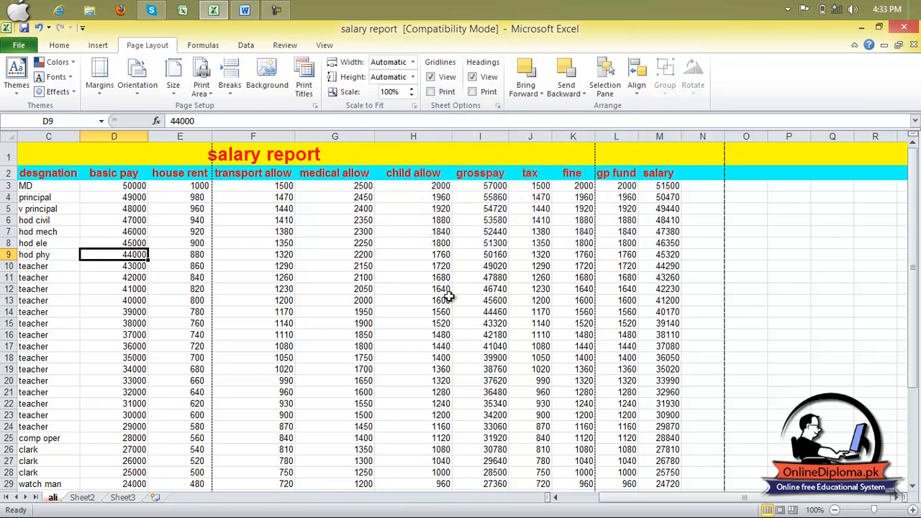
# Hide the sheet gridlines and show them again, and check the salary report's print preview with gridline printing off.
pyautogui.click(429, 78)
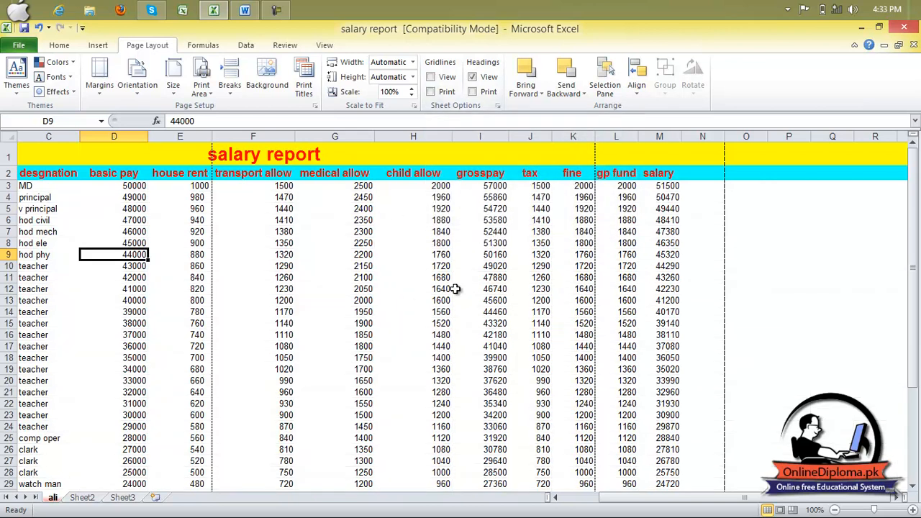
pyautogui.click(430, 77)
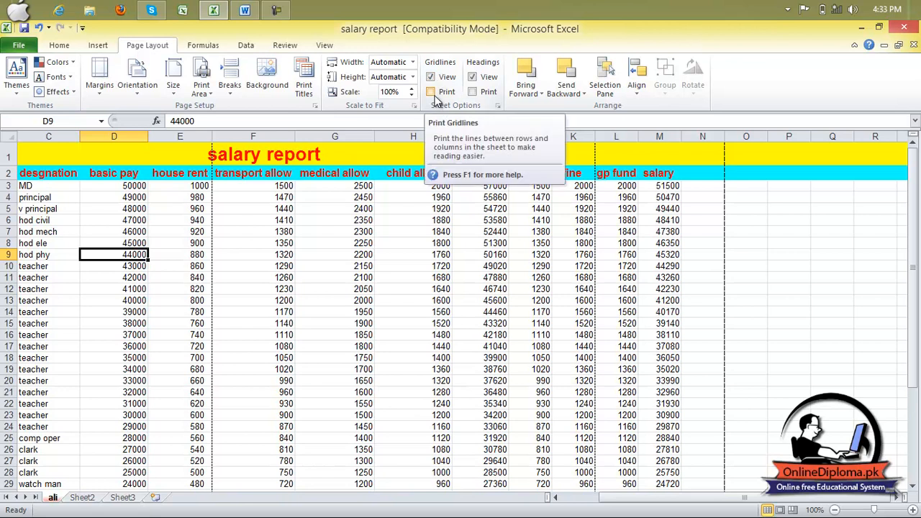
pyautogui.click(24, 46)
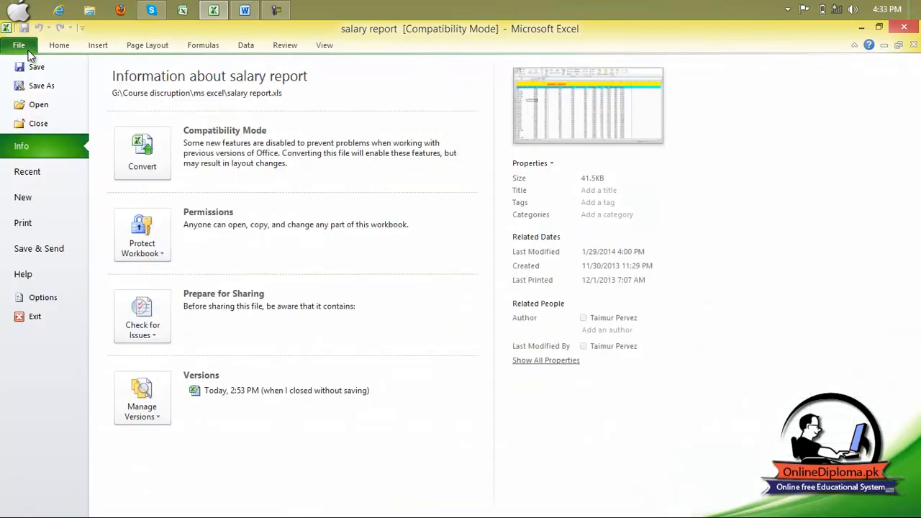
pyautogui.click(57, 231)
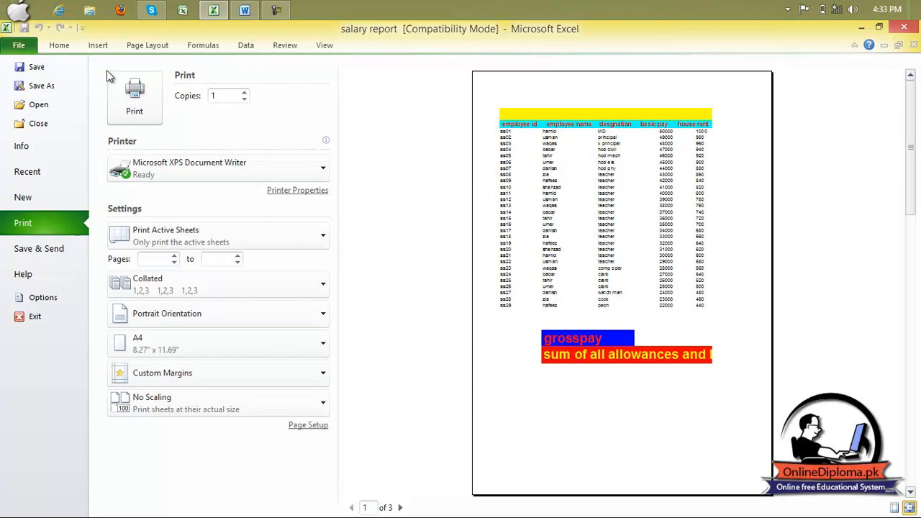
pyautogui.click(143, 46)
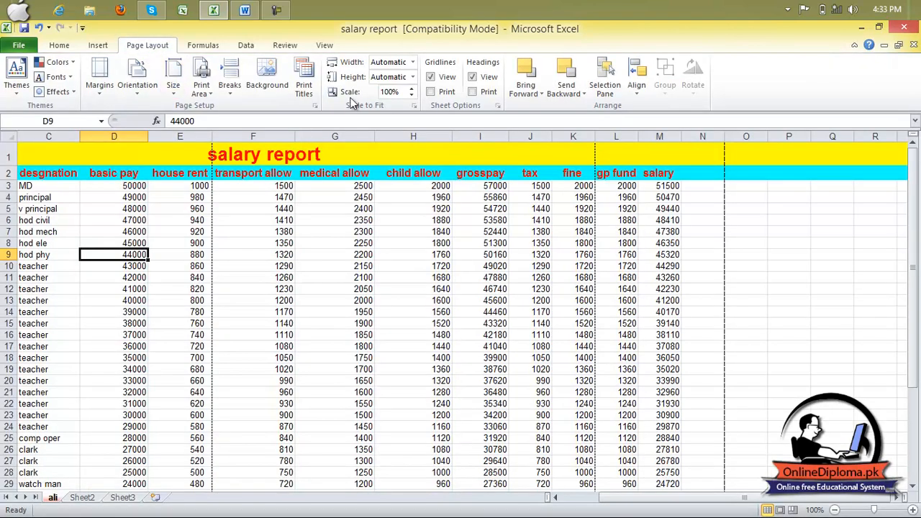
# Enable gridline printing, check it in the print preview, and turn gridline printing off again.
pyautogui.click(432, 92)
pyautogui.click(22, 46)
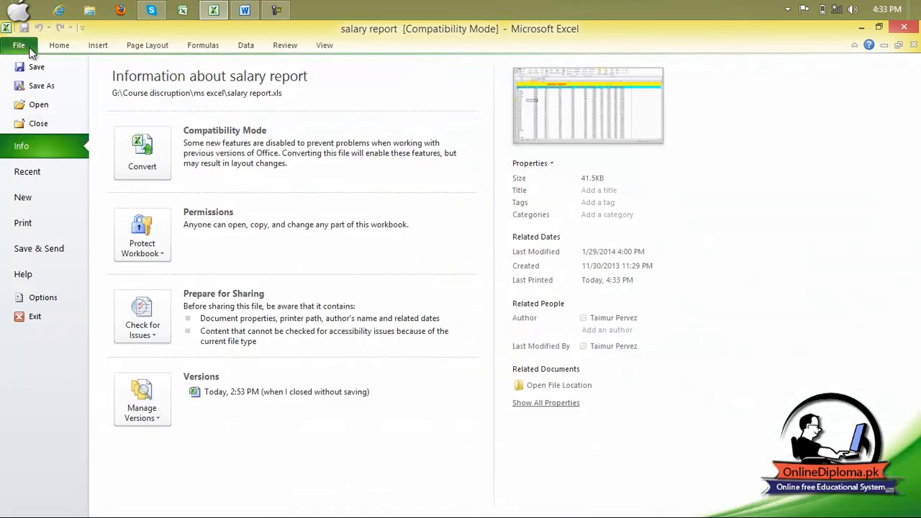
pyautogui.click(64, 229)
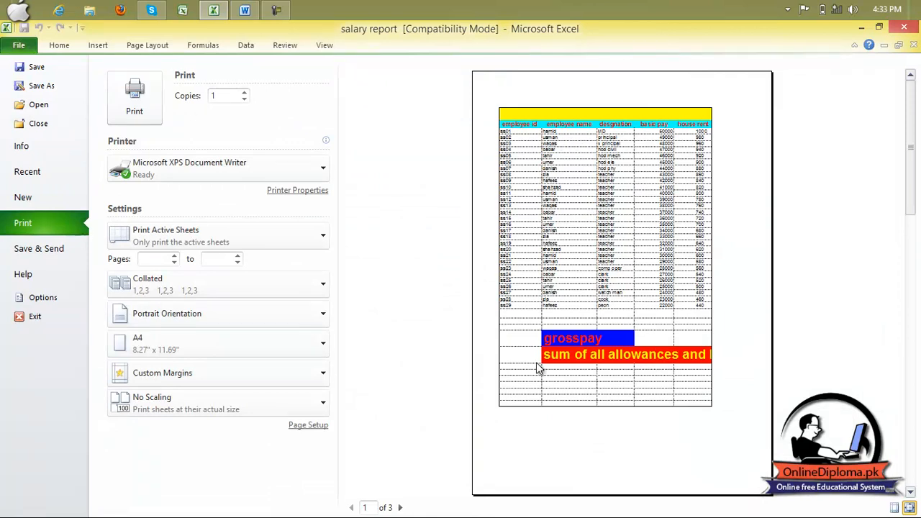
pyautogui.click(149, 46)
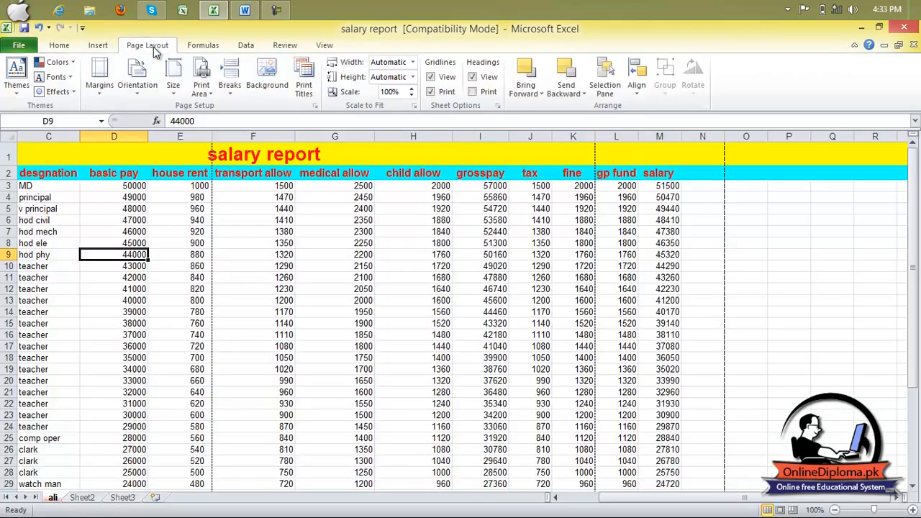
pyautogui.click(432, 93)
# Hide and reshow the row and column headings, and try printing headings in the print preview before turning that option off.
pyautogui.click(473, 77)
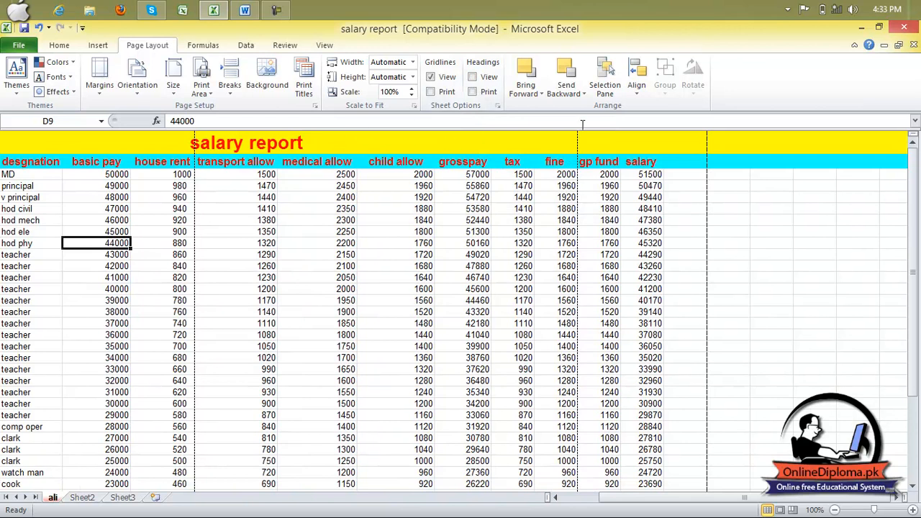
pyautogui.click(477, 78)
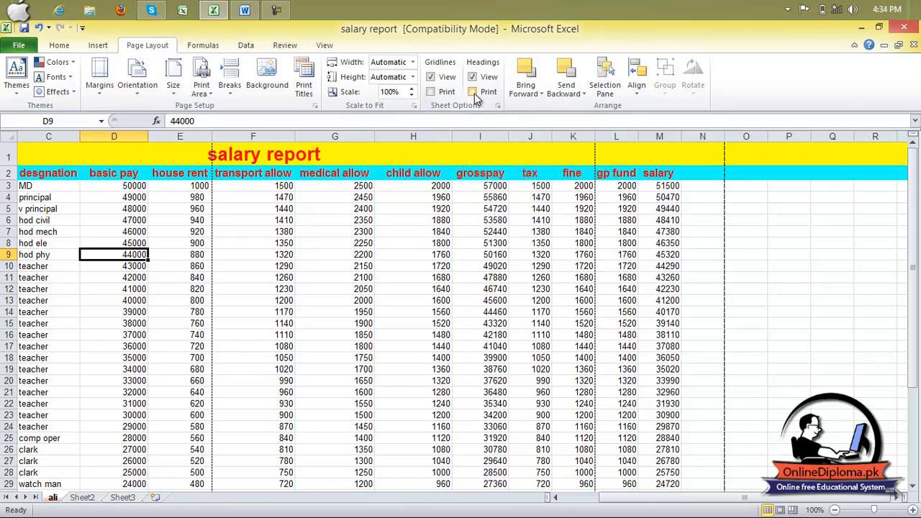
pyautogui.click(17, 46)
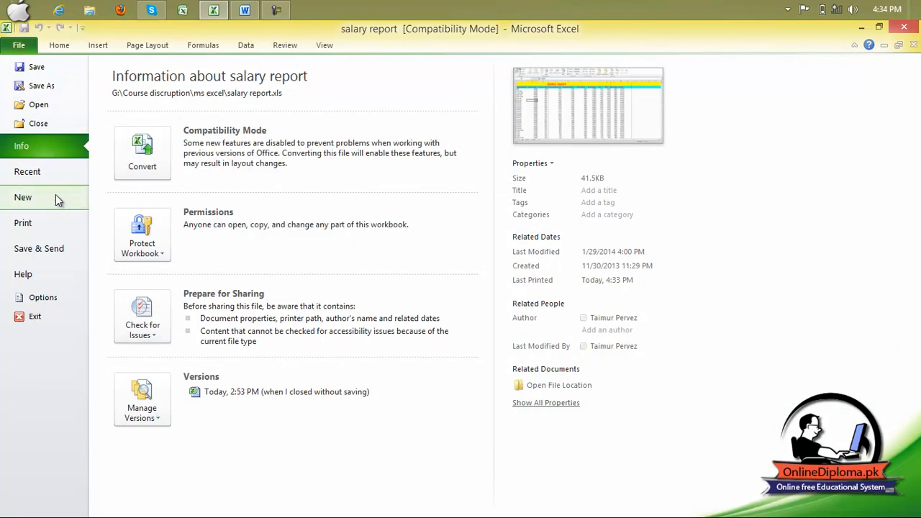
pyautogui.click(62, 218)
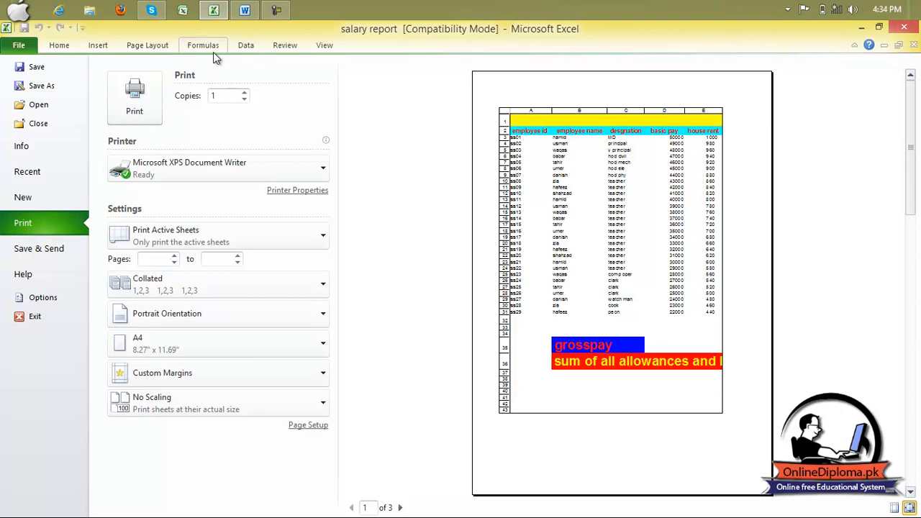
pyautogui.click(152, 52)
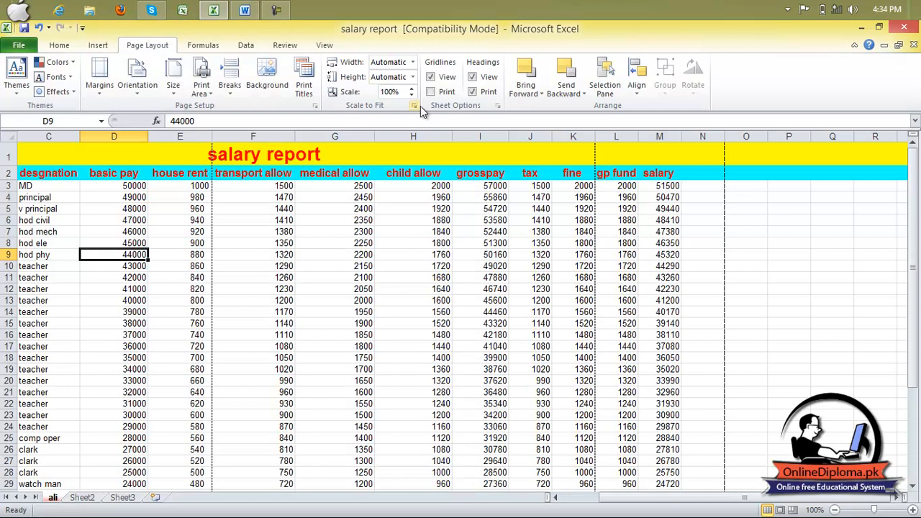
pyautogui.click(482, 93)
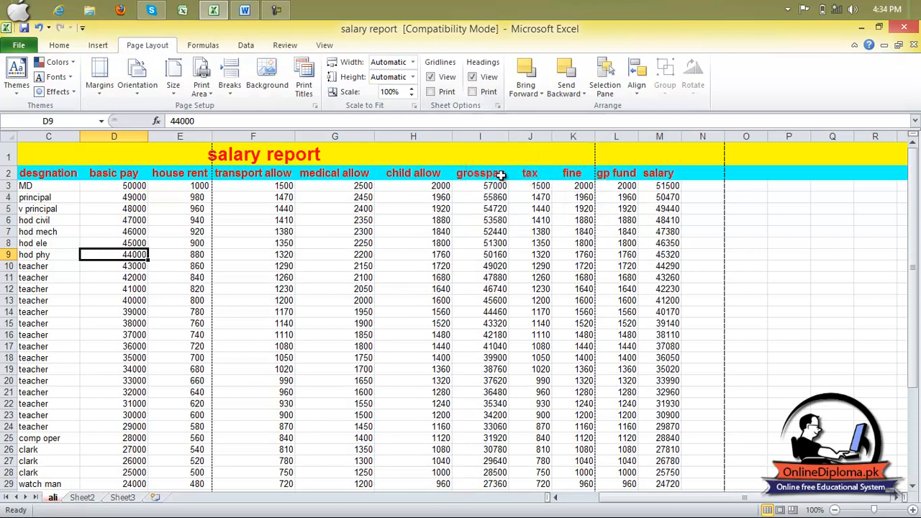